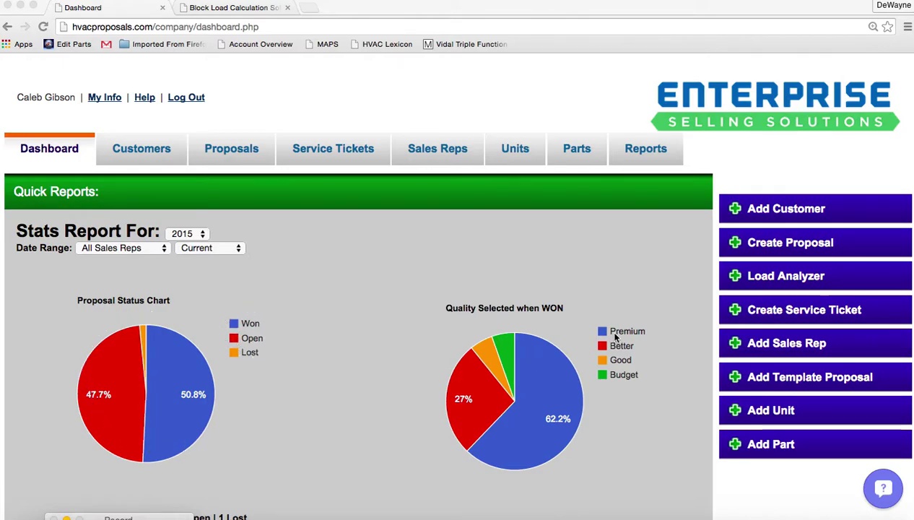
Keep the dashboard stats covering all sales reps and the current date range.
left_click(163, 249)
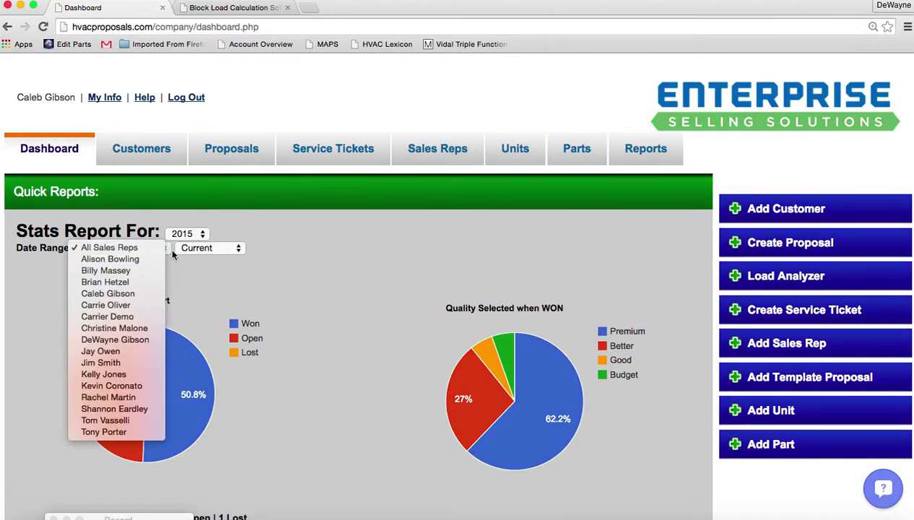
left_click(239, 246)
left_click(240, 247)
left_click(240, 247)
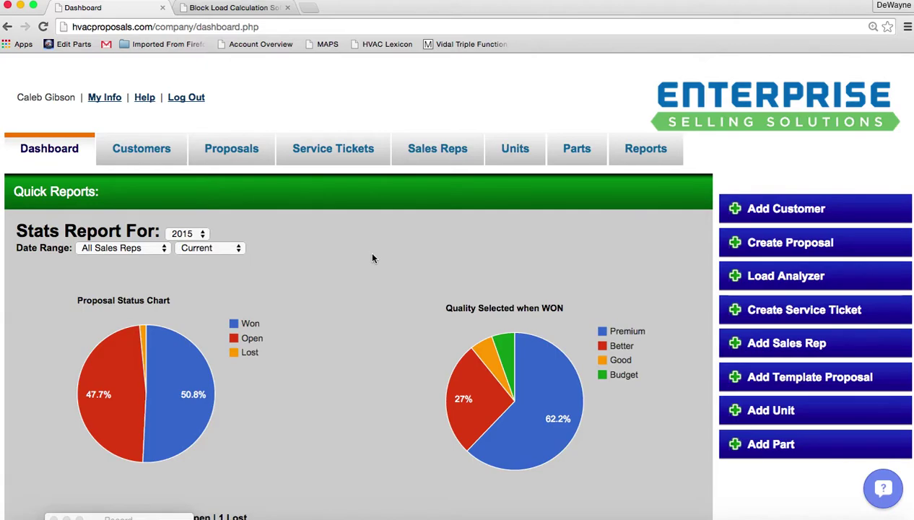
Open the Load Analyzer in a new tab and start an analysis for the selected customer.
left_click(747, 278)
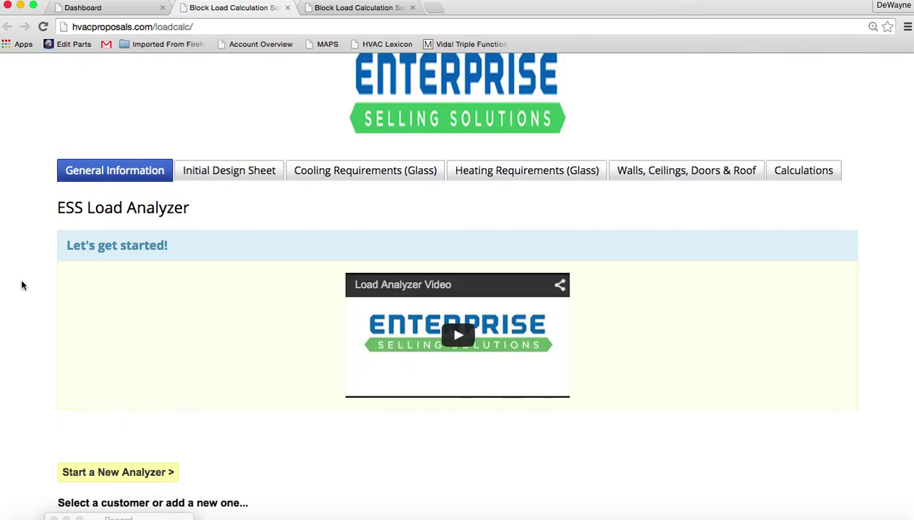
scroll(22, 285, "down", 4)
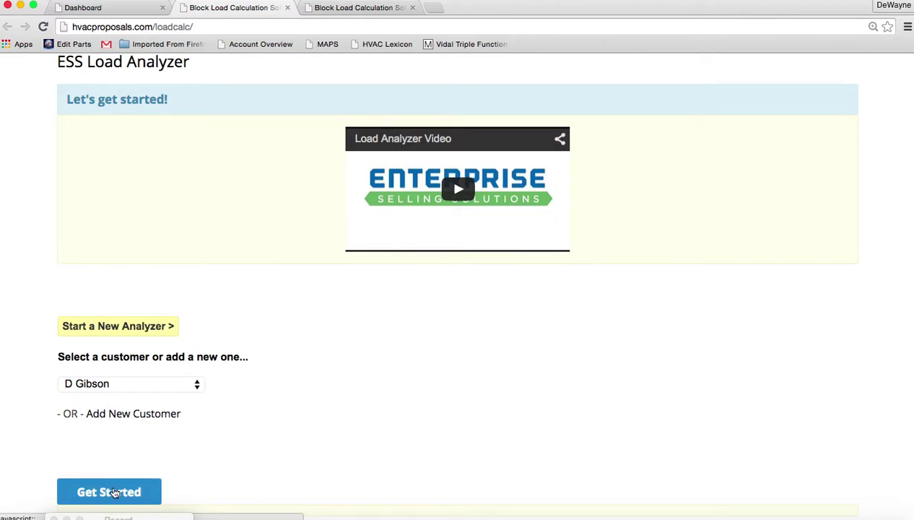
left_click(113, 492)
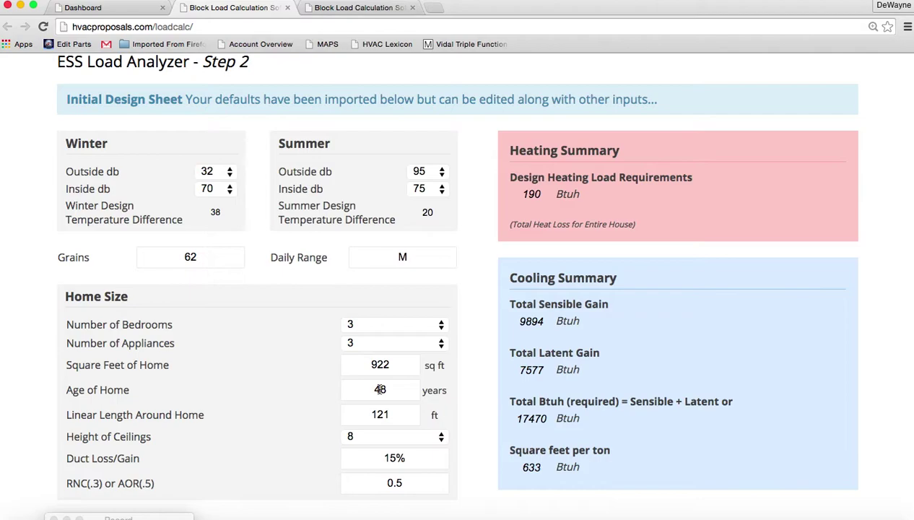
Advance past Cooling Requirements Glass to Heating Requirements Glass and select the 165 sq ft window area.
scroll(511, 350, "down", 3)
left_click(803, 499)
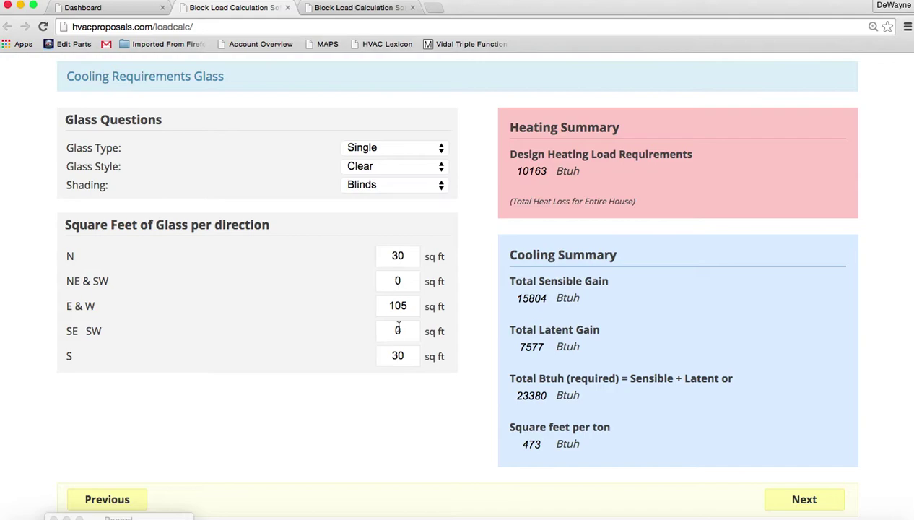
left_click(811, 501)
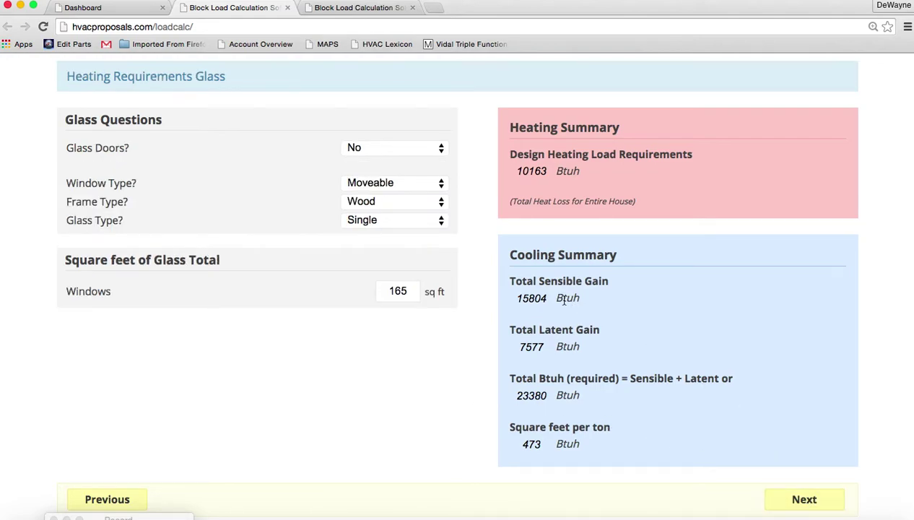
double_click(406, 291)
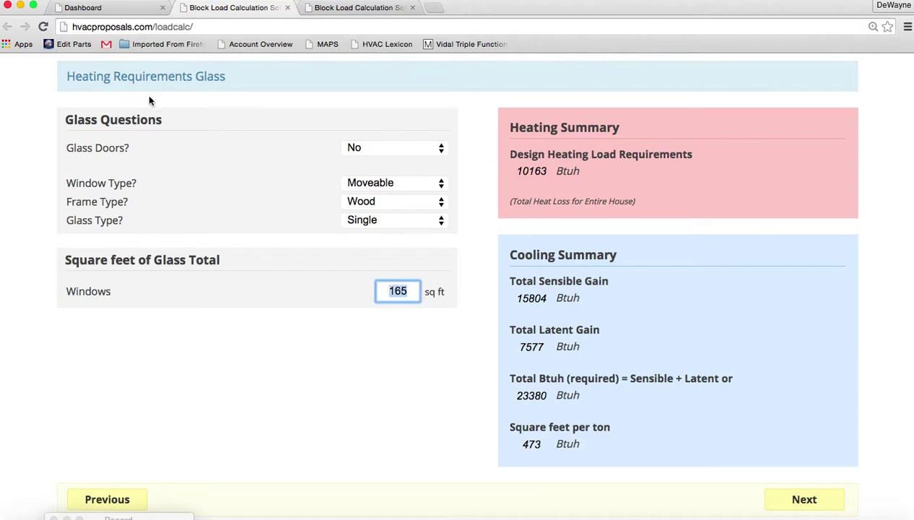
left_click_drag(64, 78, 226, 79)
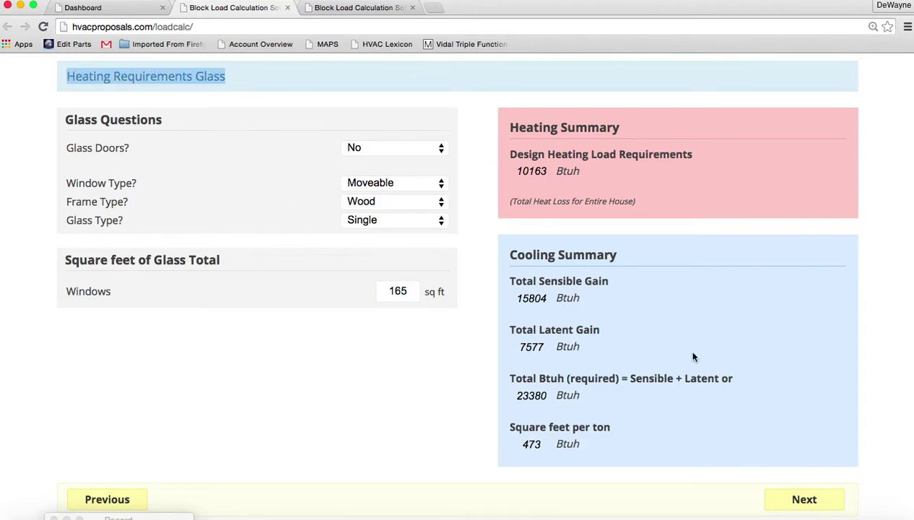
On the walls, doors, roof and floor page, enter door area 42 and roof area 922.
left_click(801, 499)
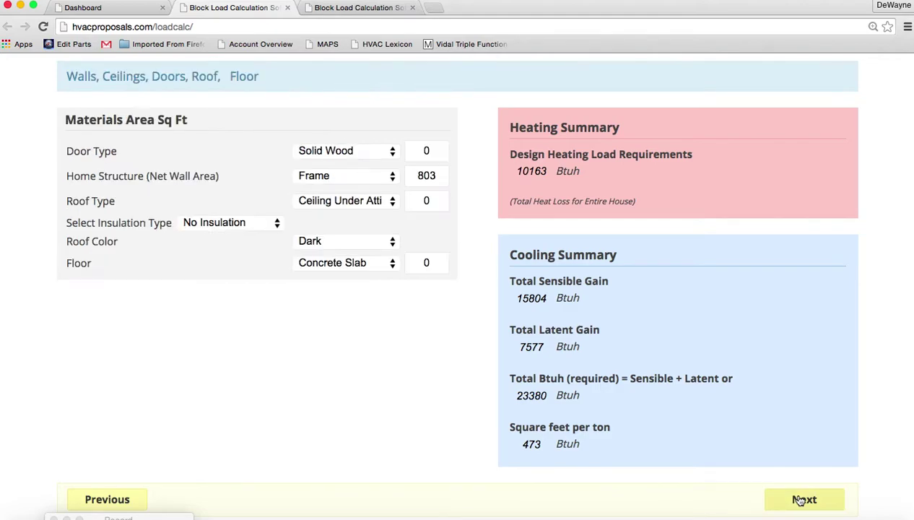
left_click(424, 152)
type("42")
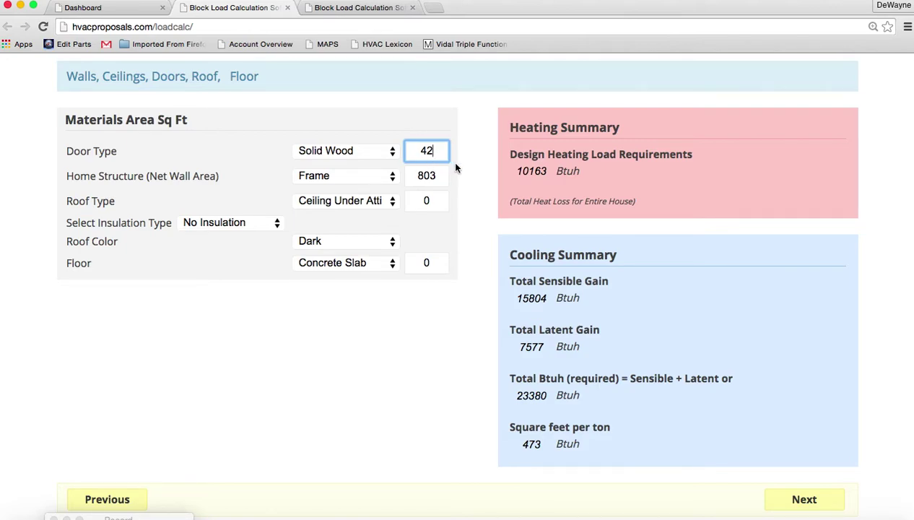
left_click(431, 199)
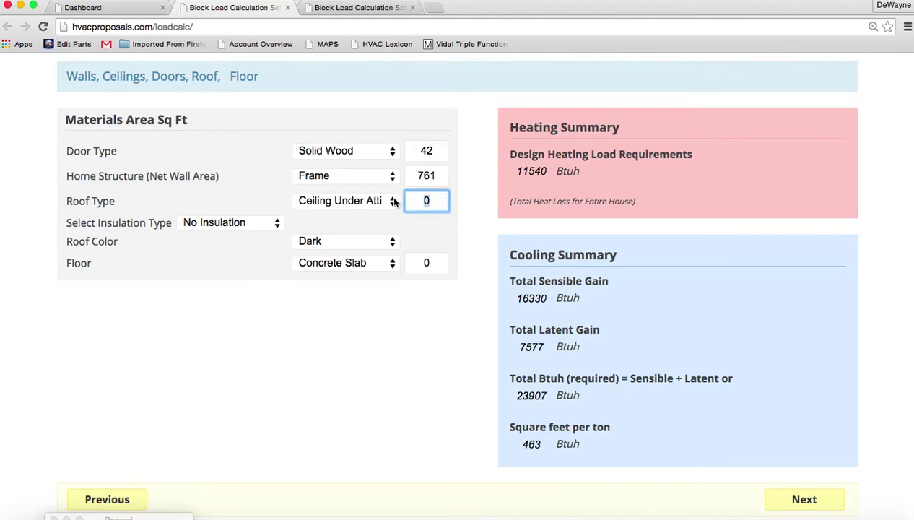
type("922")
Choose R-30 insulation, Light roof colour, and an open crawlspace with Carpeted Floor - R-11.
left_click(278, 224)
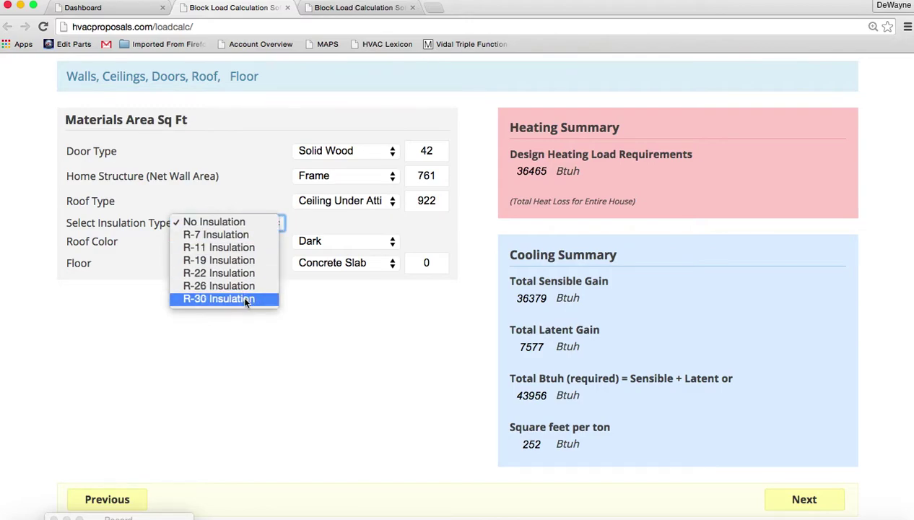
key("Escape")
left_click(381, 246)
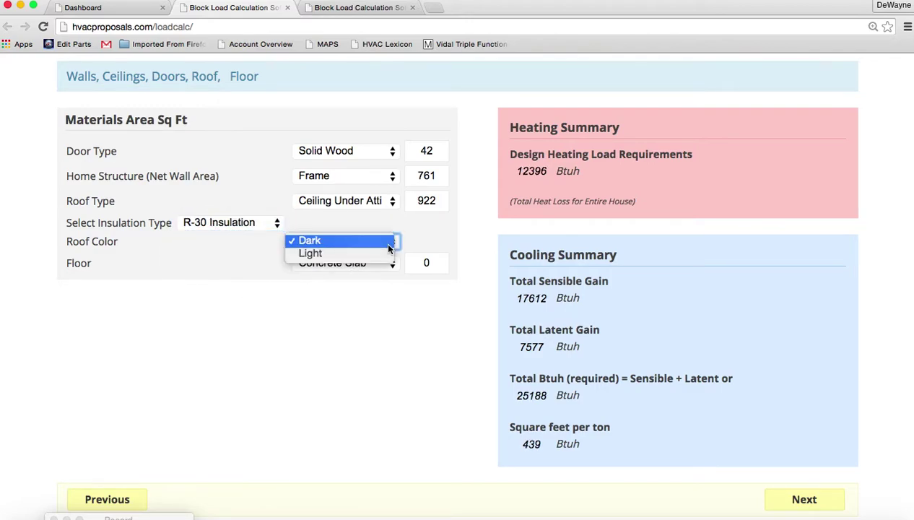
left_click(385, 254)
left_click(386, 264)
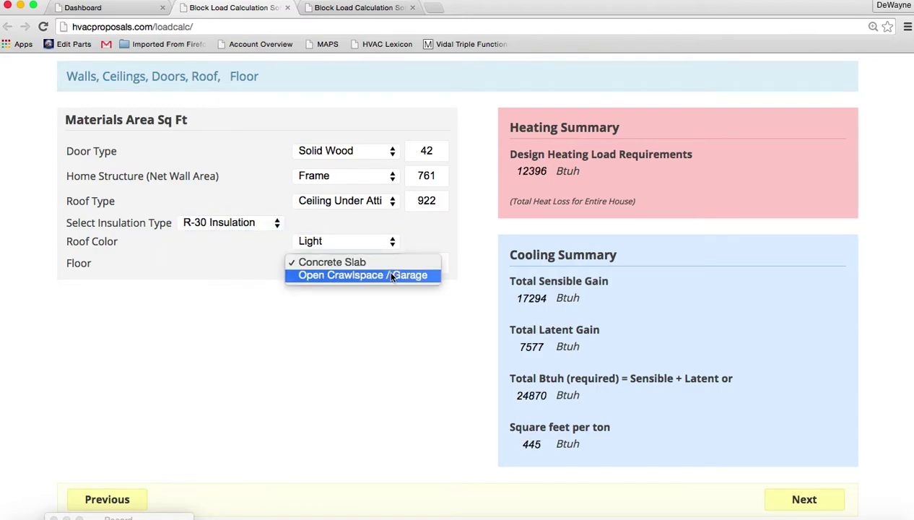
left_click(404, 272)
left_click(279, 290)
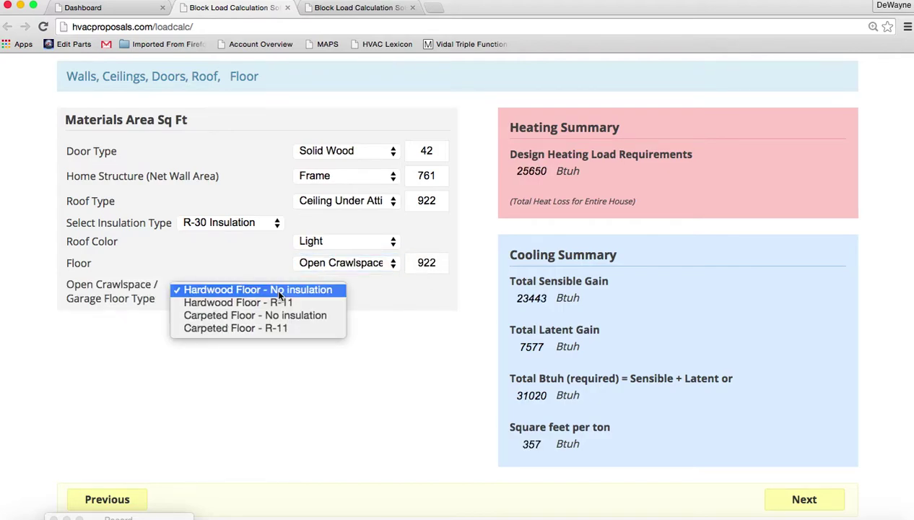
left_click(267, 329)
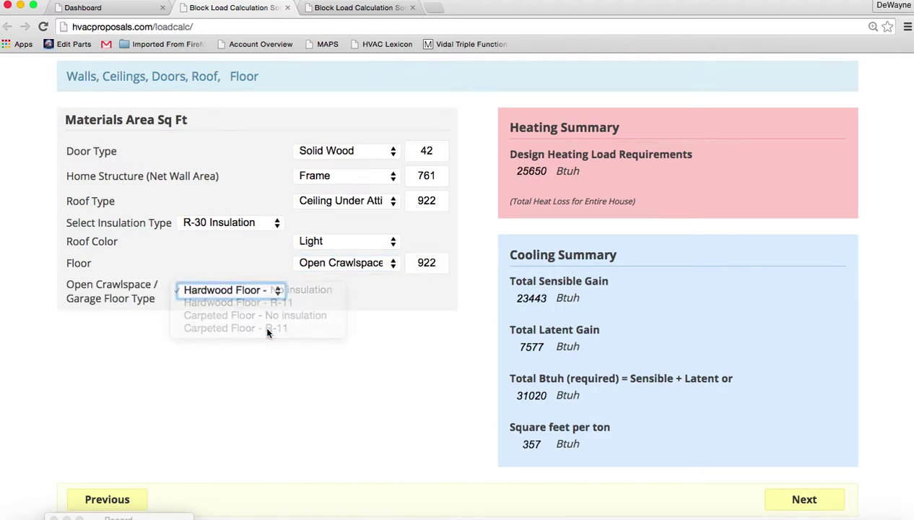
Review the calculations summary and the 5-page block load report (26036 Btuh cooling, 2.2 tons).
left_click(806, 500)
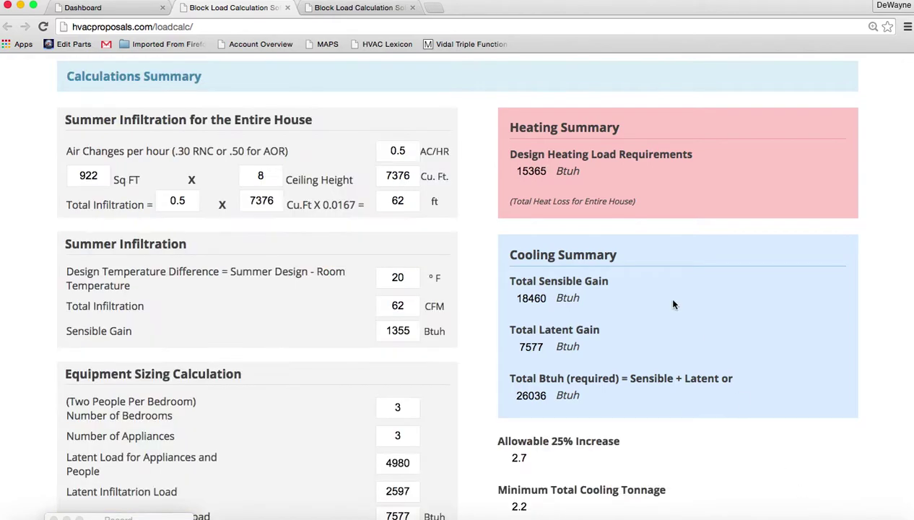
scroll(673, 303, "down", 3)
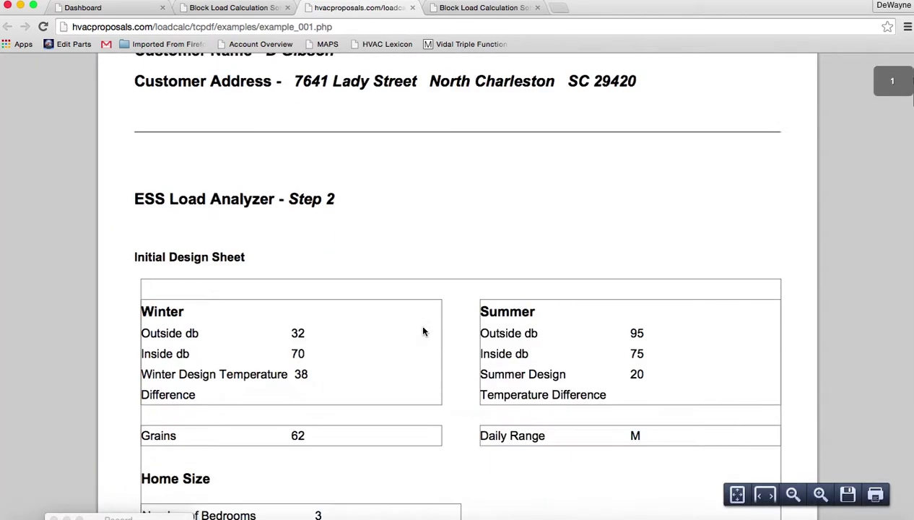
scroll(424, 331, "down", 15)
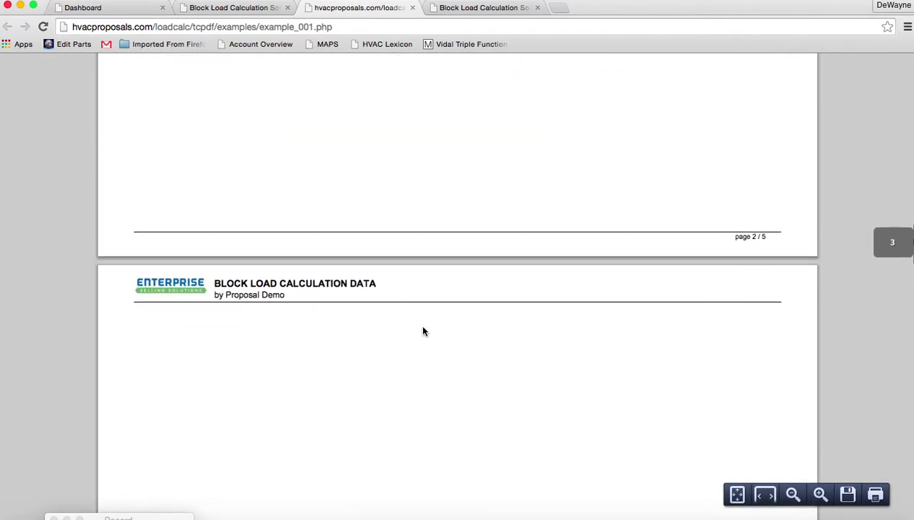
scroll(423, 331, "down", 15)
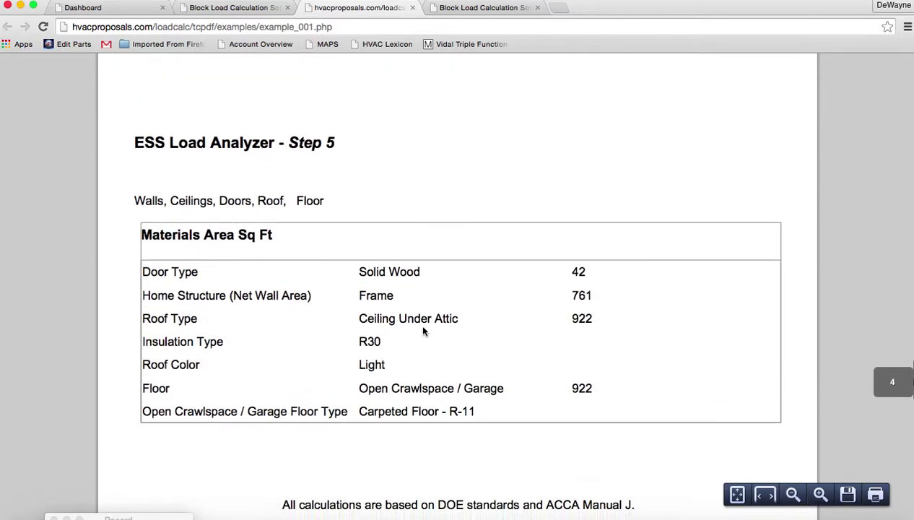
scroll(424, 332, "down", 5)
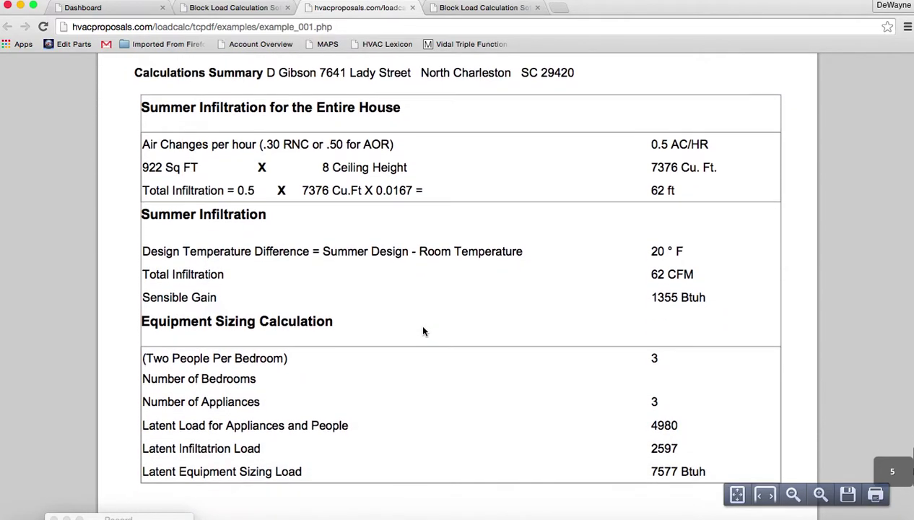
scroll(424, 331, "down", 4)
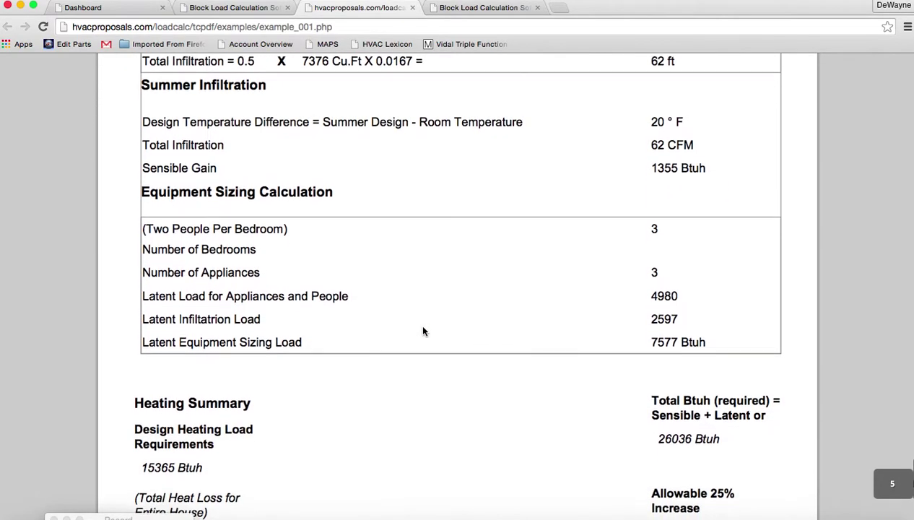
left_click(471, 8)
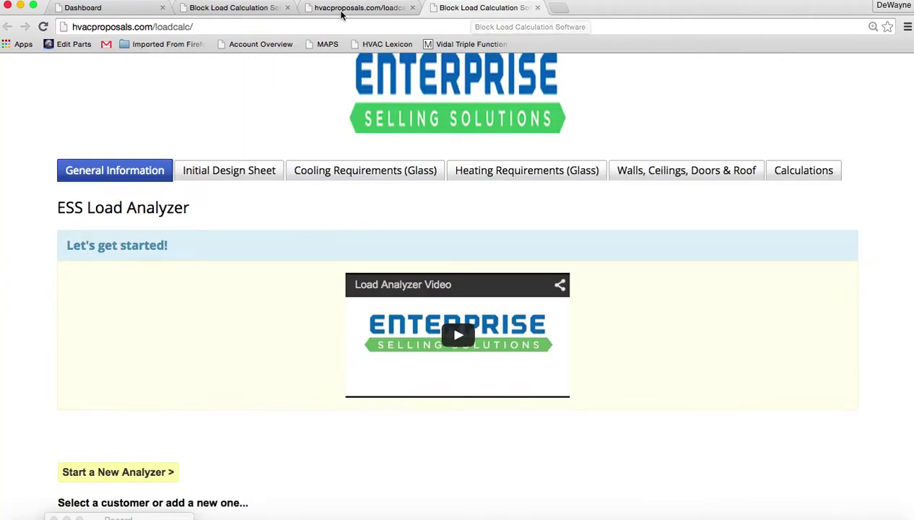
left_click(264, 10)
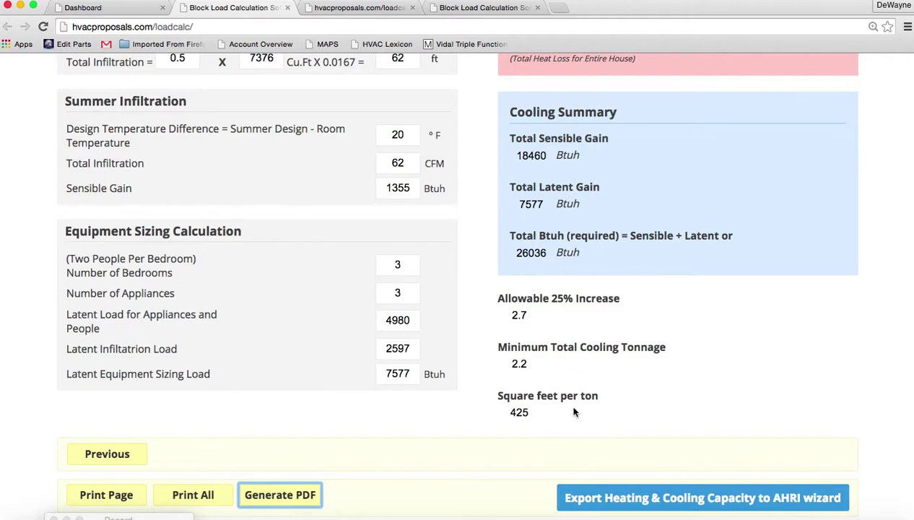
Export the loads to a new proposal titled 'Gibson Home' with Carrier brand and Heat Pump with AHU application.
left_click(637, 498)
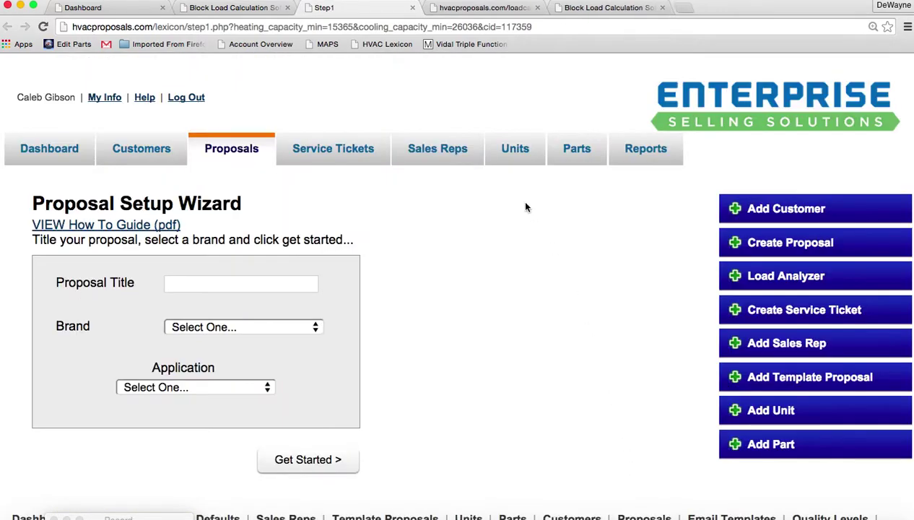
left_click(243, 283)
type("Gibson Home")
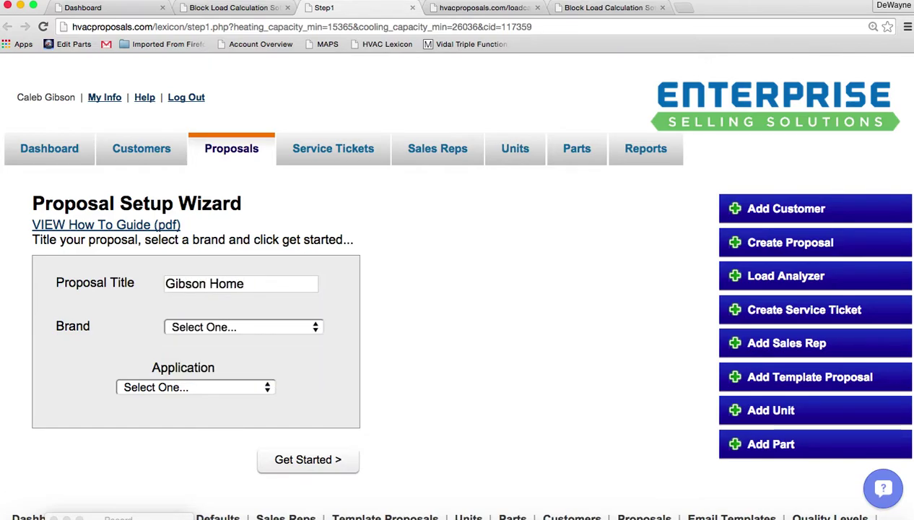
left_click(258, 326)
left_click(257, 358)
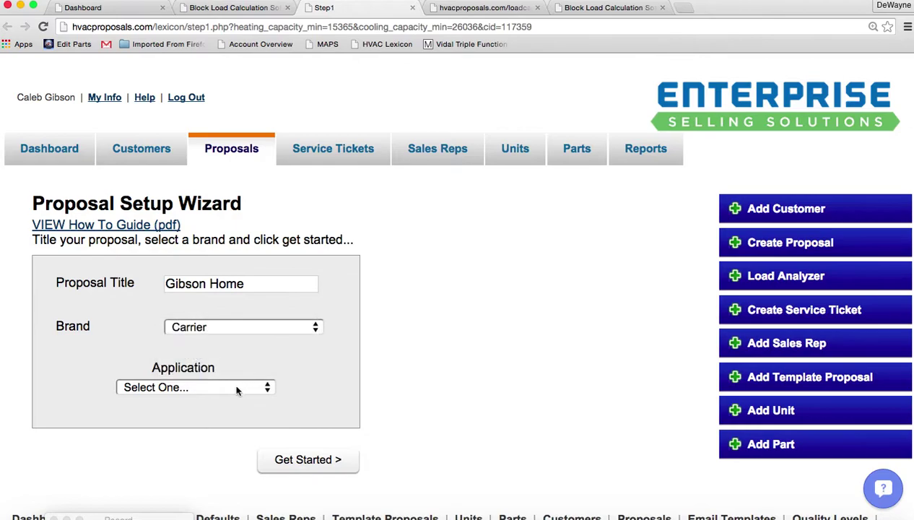
left_click(235, 391)
left_click(235, 402)
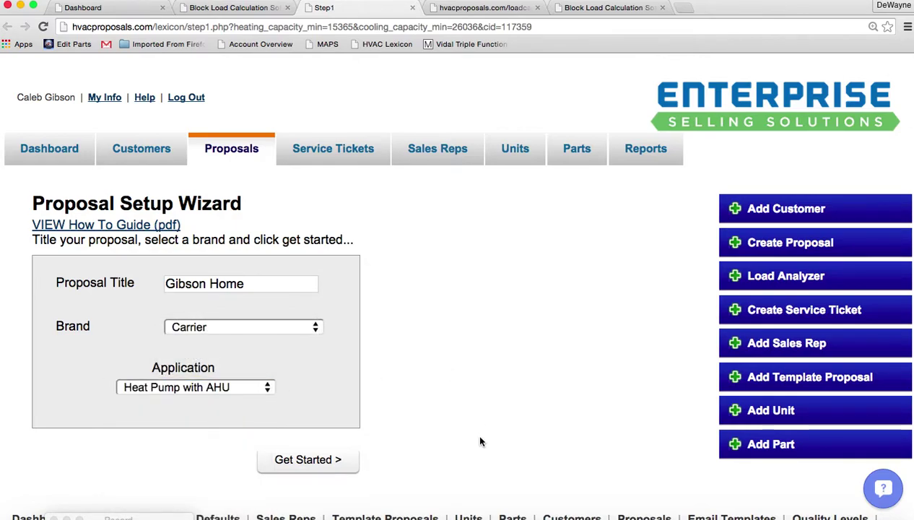
On wizard step 2, enter 1 for Labor (Unit) and continue to step 3.
left_click(325, 463)
scroll(475, 281, "down", 4)
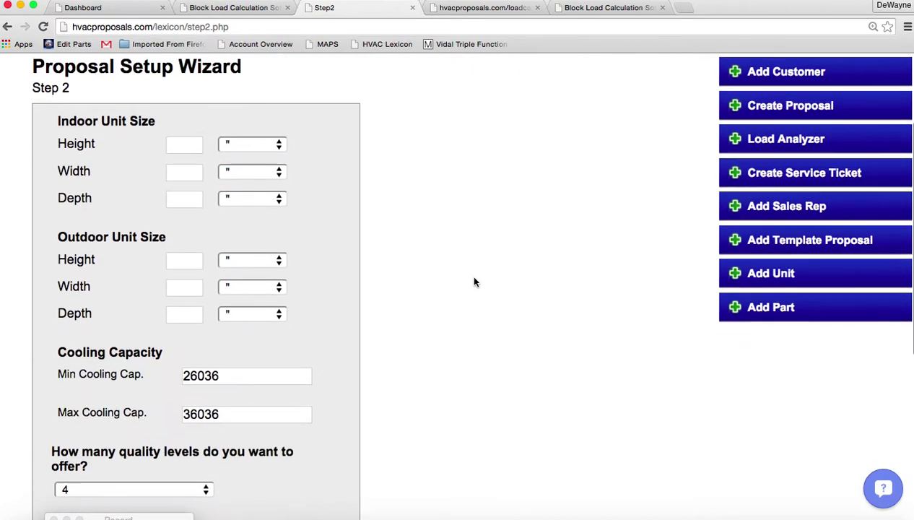
scroll(474, 282, "down", 2)
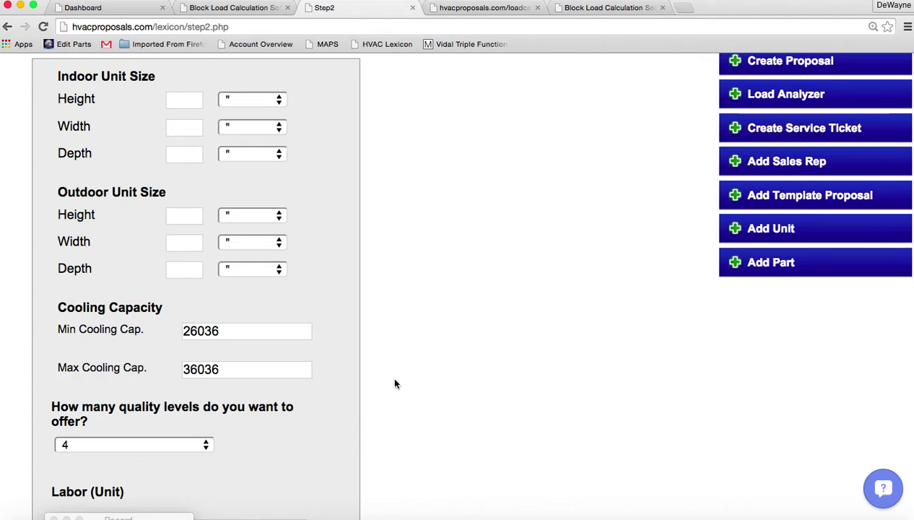
scroll(448, 384, "down", 3)
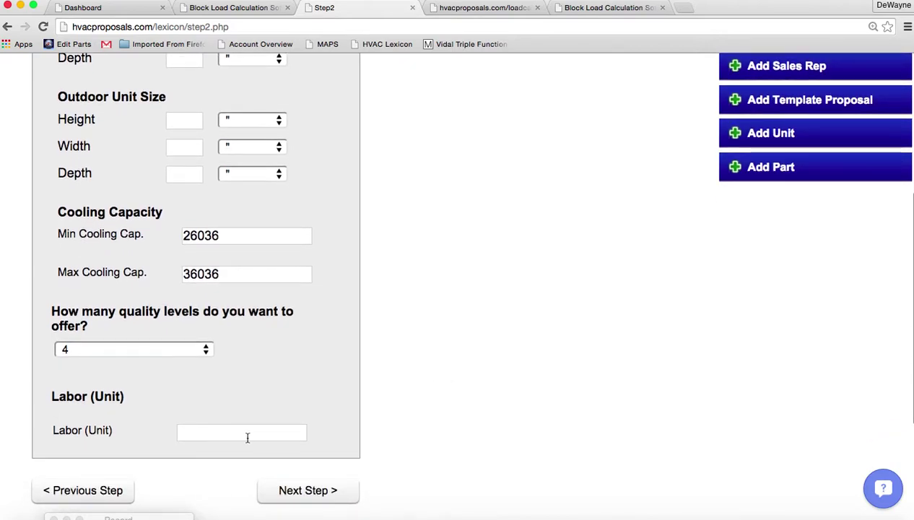
type("1")
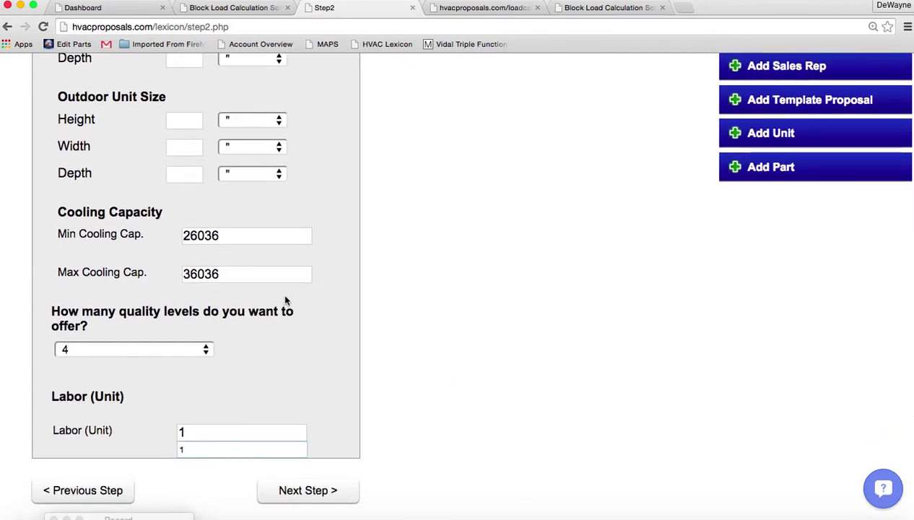
left_click(277, 272)
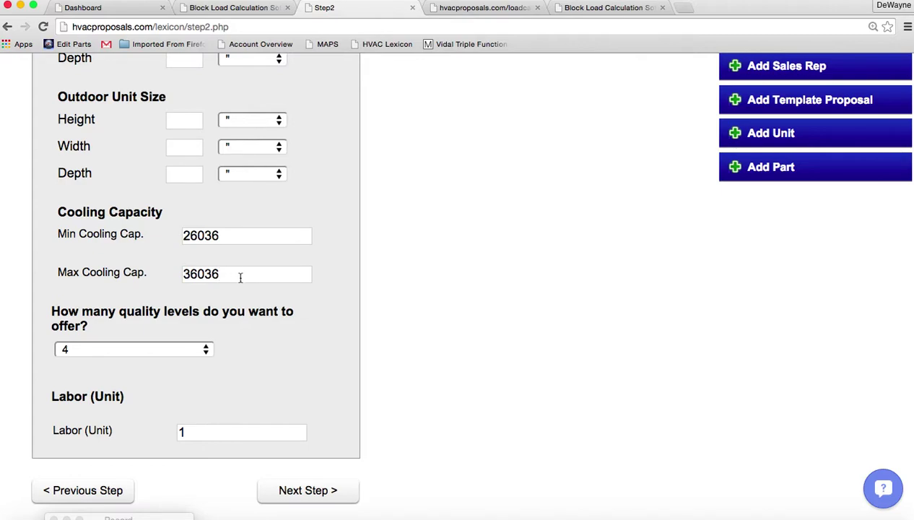
left_click(316, 491)
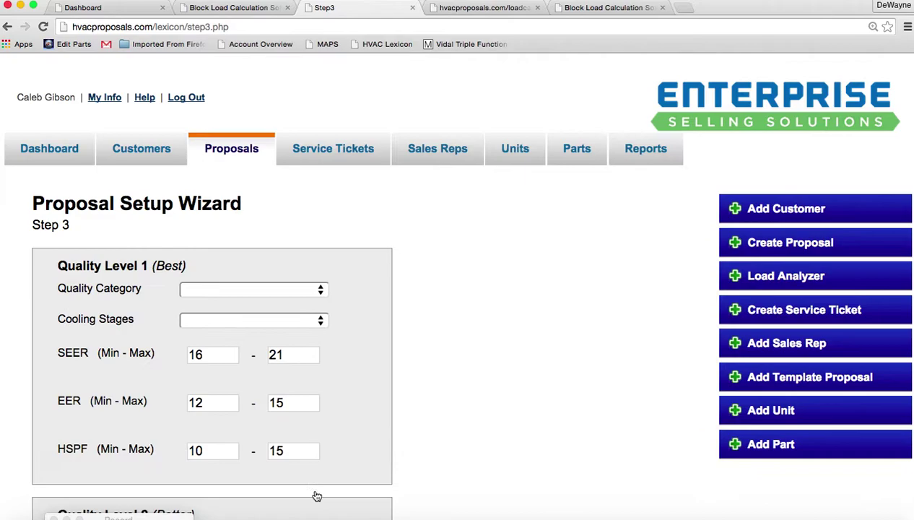
Set both Best and Better levels to Infinity Series with Inverter cooling.
left_click(296, 290)
left_click(290, 298)
left_click(293, 319)
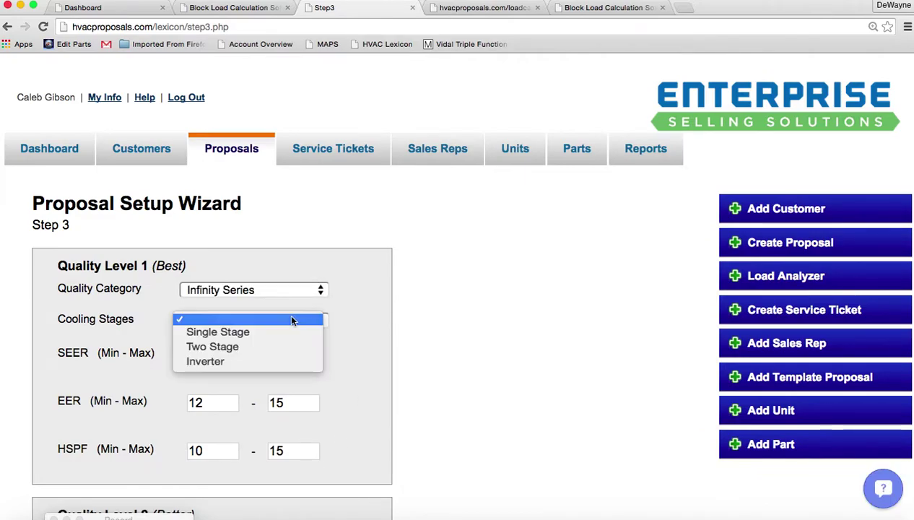
left_click(283, 360)
scroll(433, 389, "down", 5)
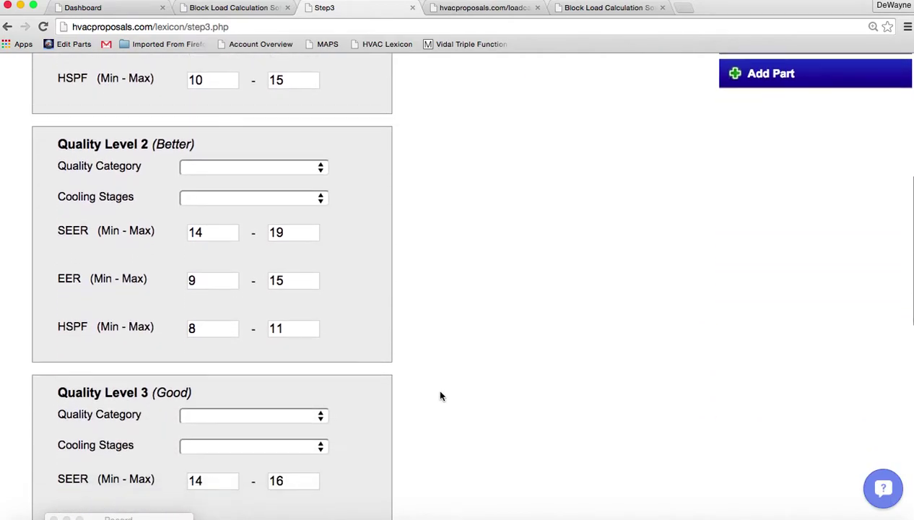
scroll(440, 396, "down", 1)
left_click(296, 108)
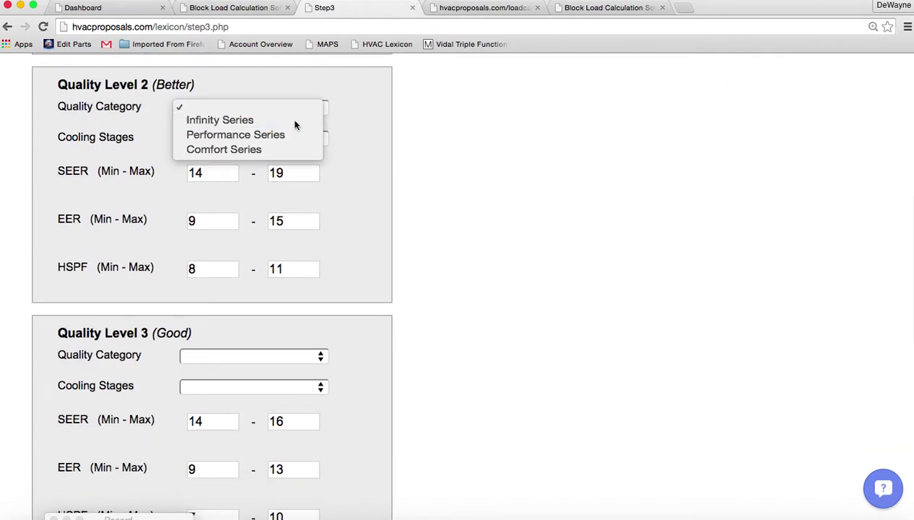
left_click(295, 121)
left_click(292, 141)
left_click(285, 180)
Set Good to Performance Series and Budget to Comfort Series, both with Single Stage cooling.
scroll(536, 350, "down", 5)
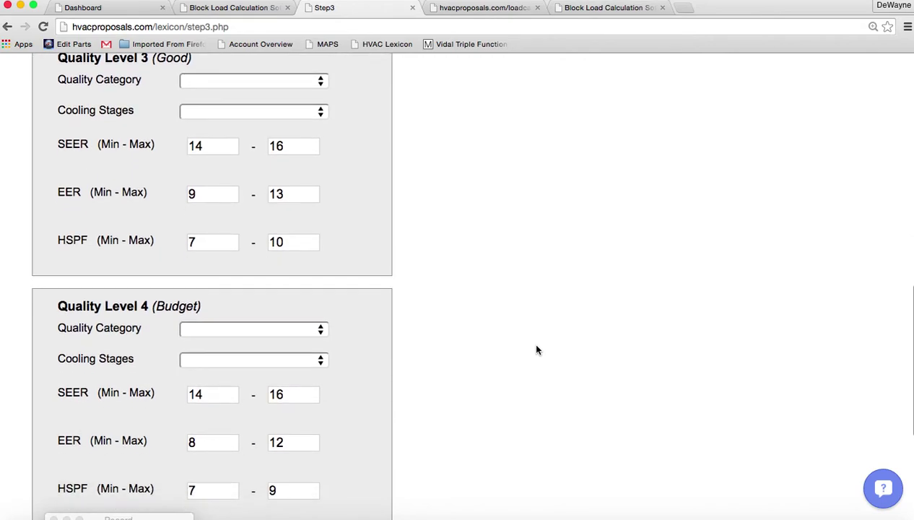
left_click(303, 85)
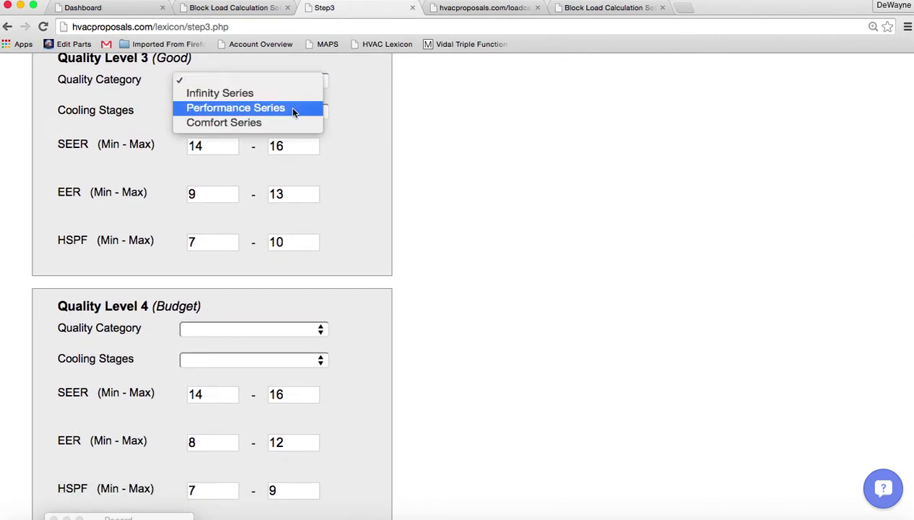
left_click(293, 110)
left_click(302, 112)
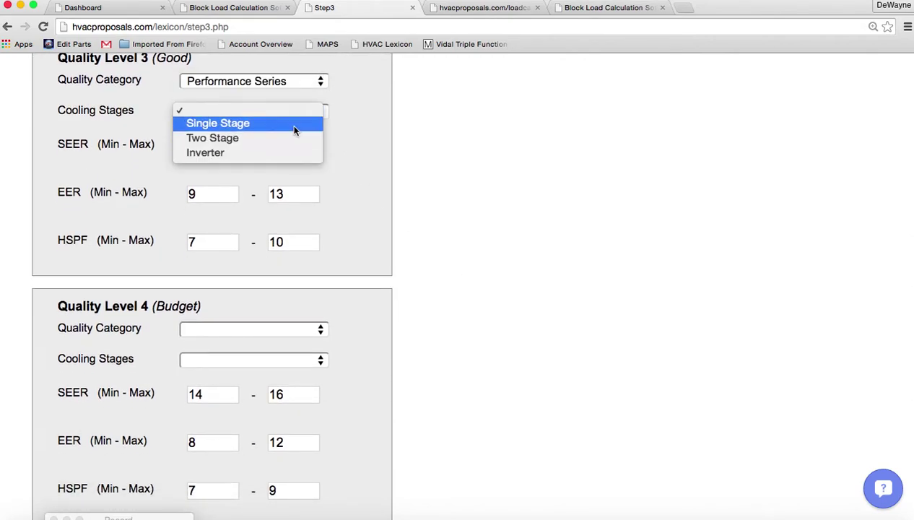
left_click(294, 124)
scroll(534, 300, "down", 3)
left_click(296, 127)
left_click(283, 167)
left_click(304, 154)
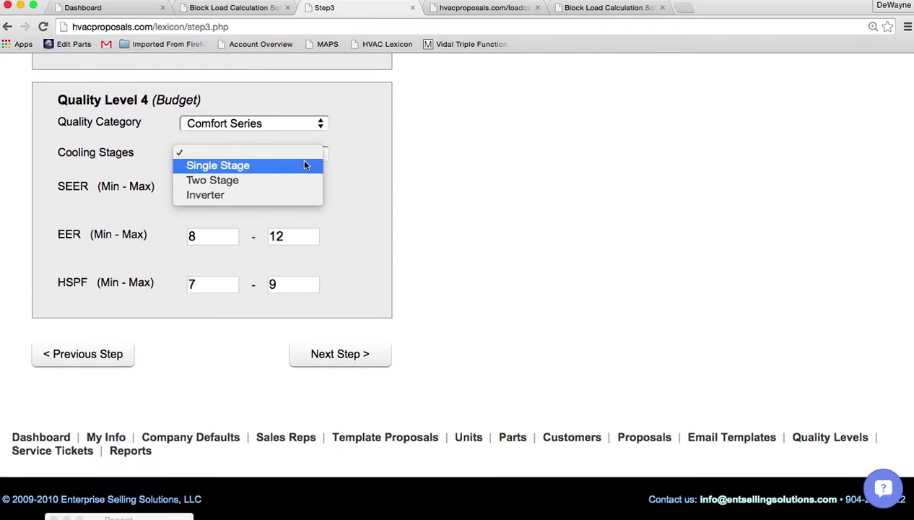
left_click(307, 166)
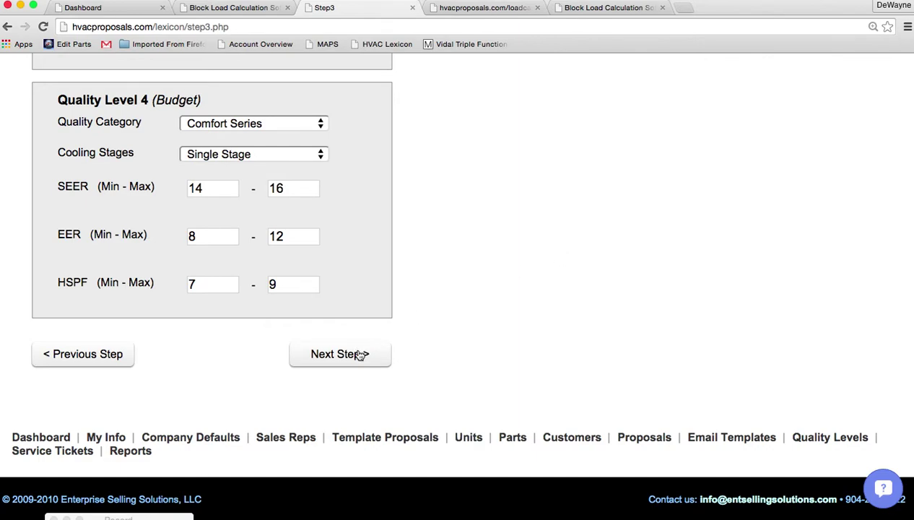
Continue to step 4 and pick Best-level units 25VNA036A003, FE4ANF005L00 and furnace SYSTXCCITC01-A (searched 'sys').
left_click(359, 353)
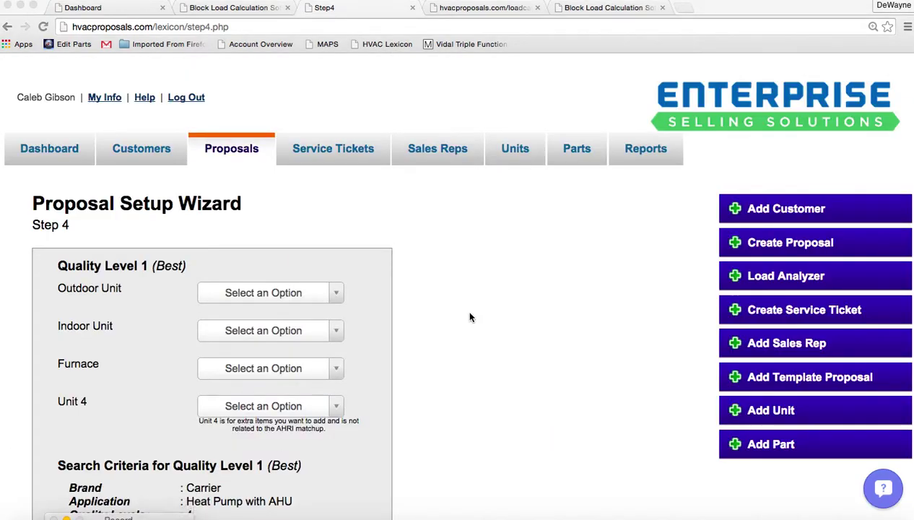
scroll(469, 316, "down", 3)
scroll(469, 316, "down", 1)
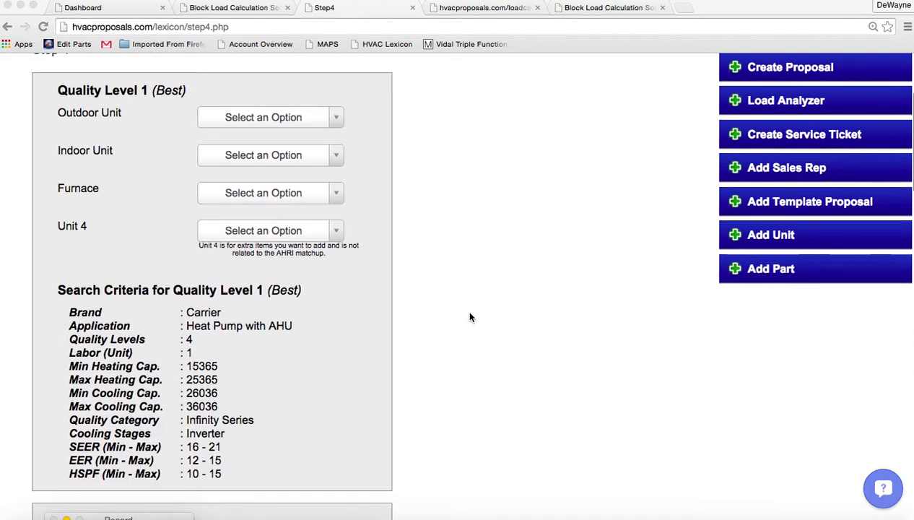
left_click(189, 314)
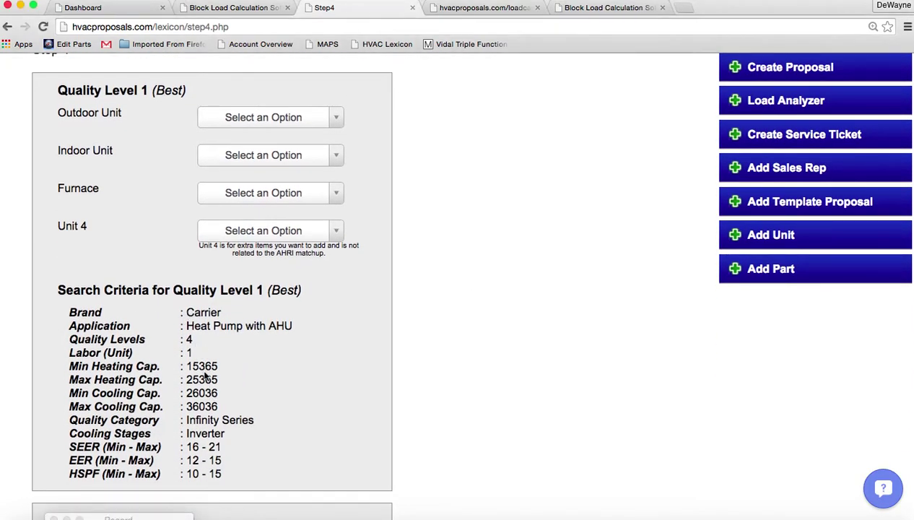
left_click(336, 123)
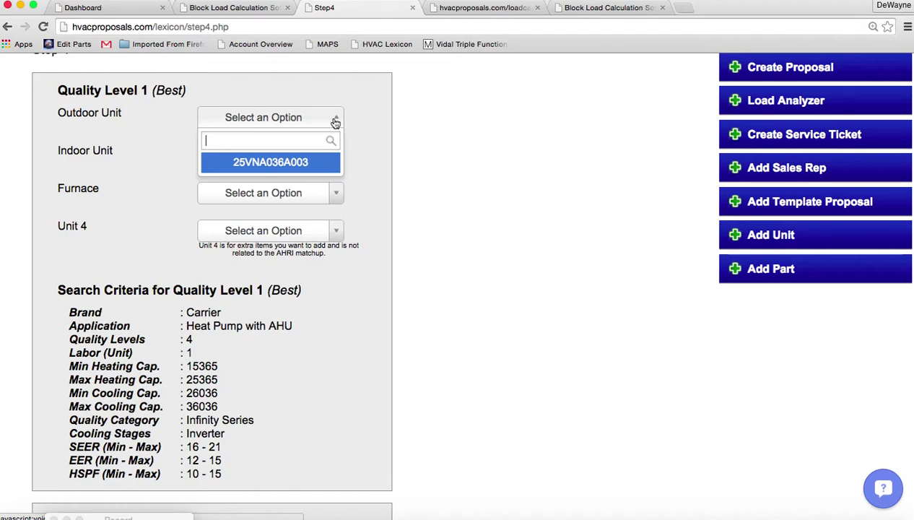
left_click(284, 164)
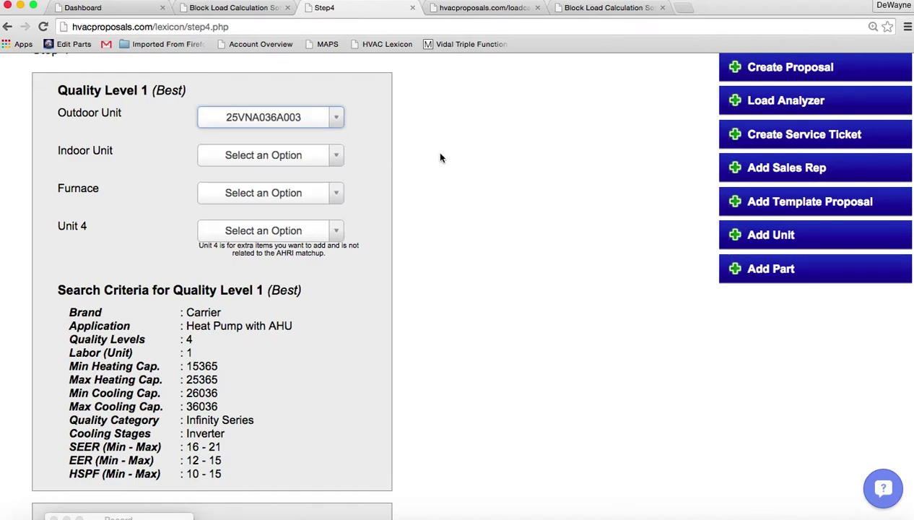
left_click(336, 155)
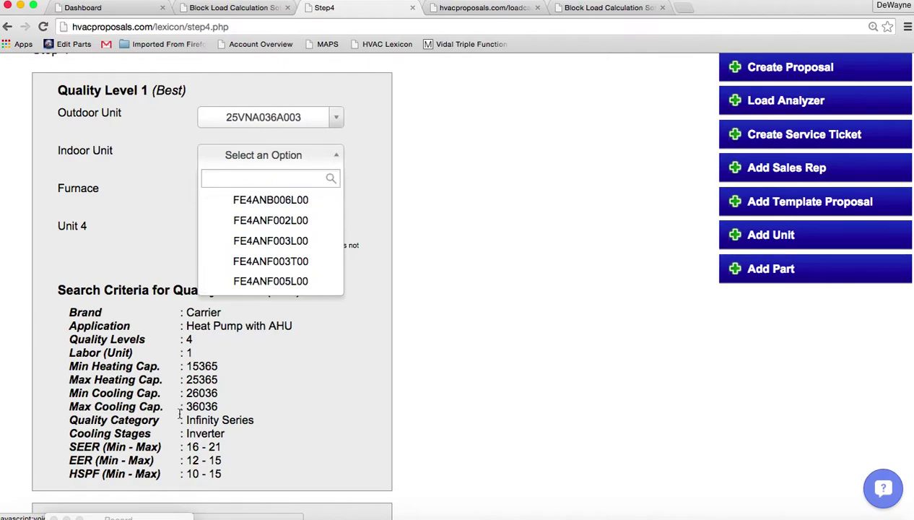
left_click(269, 281)
left_click(333, 193)
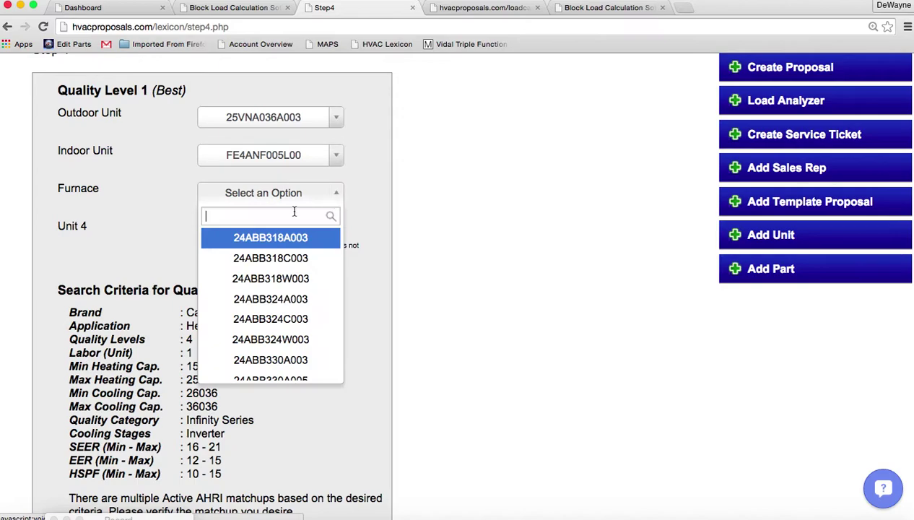
type("sys")
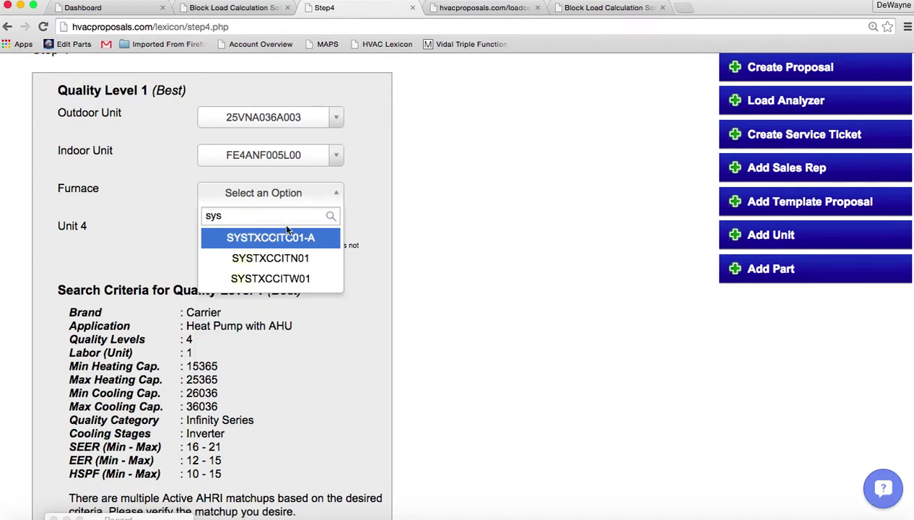
left_click(286, 236)
scroll(505, 328, "down", 5)
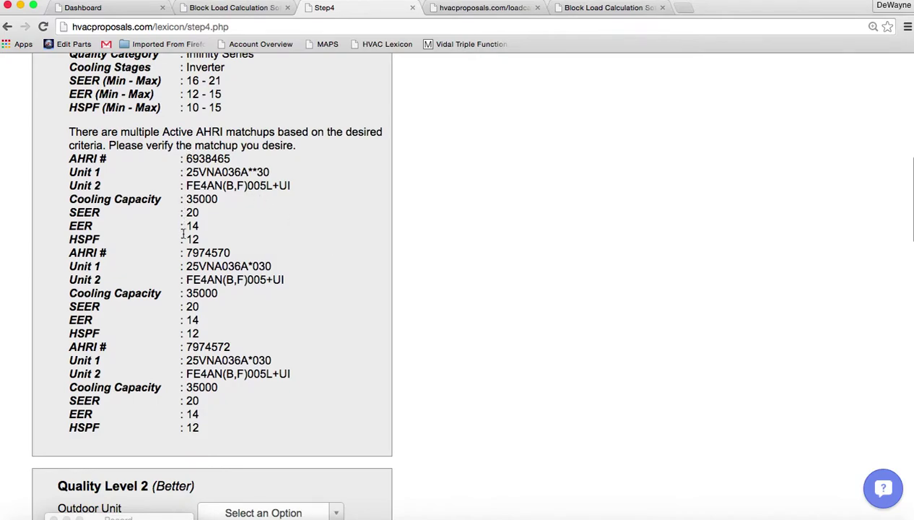
Pick Better-level outdoor 25VNA836A003, indoor FE4ANF005L00, and furnace SYSTXCCITC01-A found via a 'sys' search.
scroll(491, 298, "down", 6)
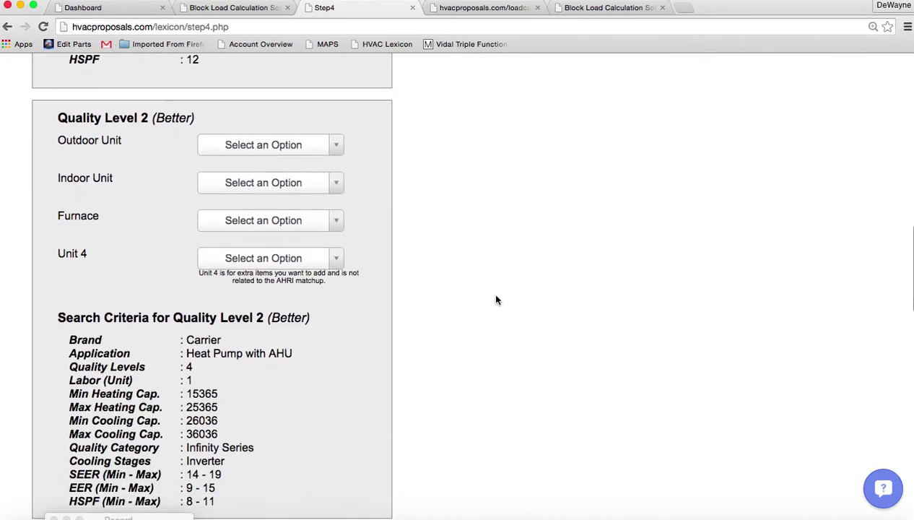
left_click(334, 103)
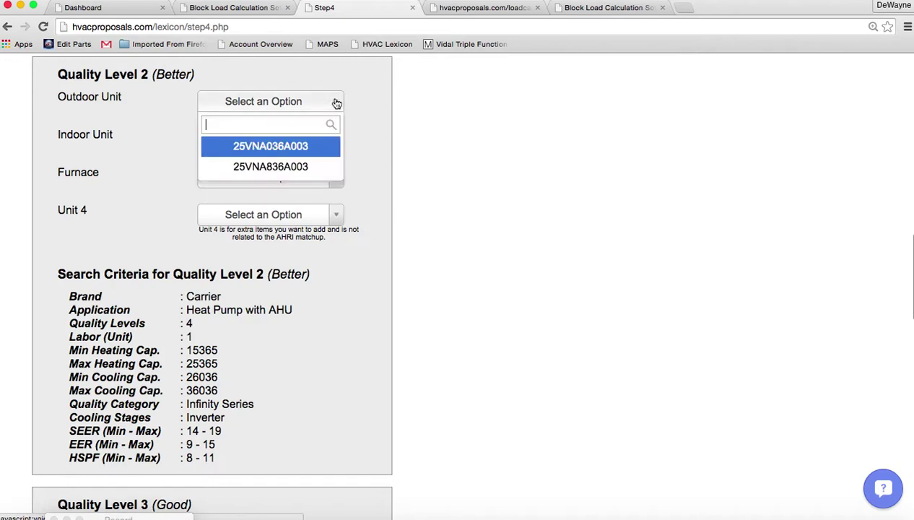
left_click(281, 166)
left_click(337, 143)
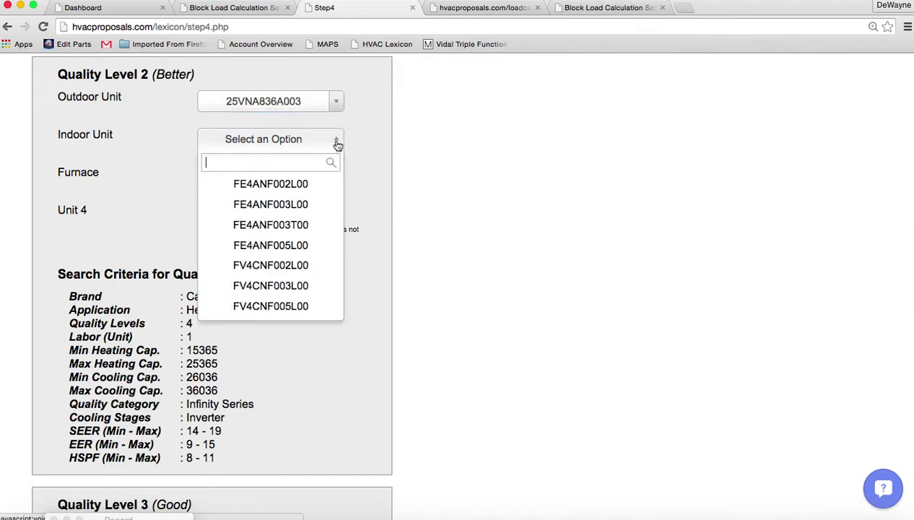
left_click(303, 245)
left_click(335, 186)
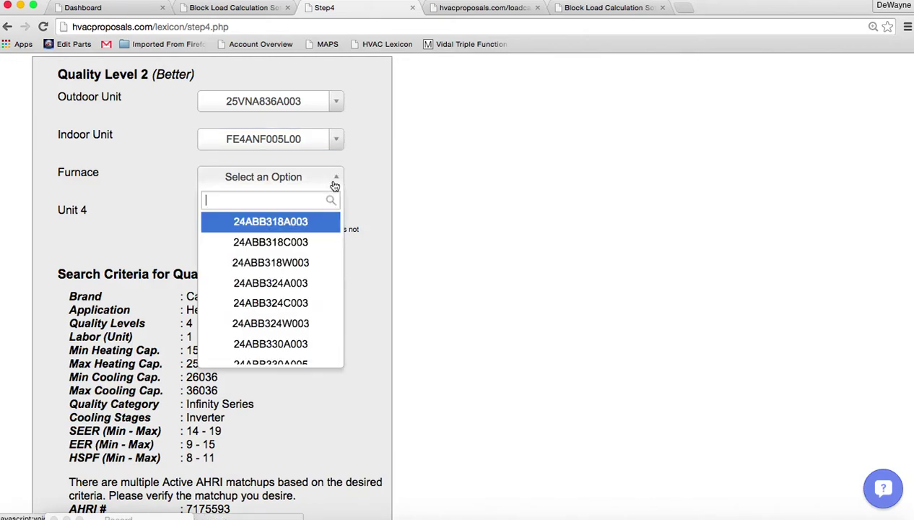
type("sys")
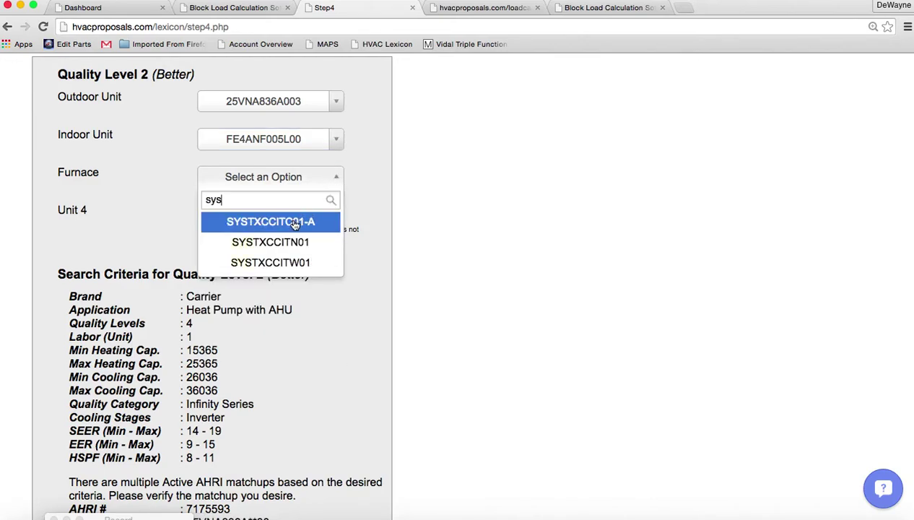
left_click(296, 222)
scroll(587, 293, "down", 10)
scroll(588, 294, "down", 3)
Give the Good level outdoor 25HCC530A003, indoor FX4DNF031L00 and furnace TP-PRH01-A (searched 'tp').
scroll(588, 293, "up", 1)
scroll(588, 293, "down", 1)
scroll(588, 294, "up", 1)
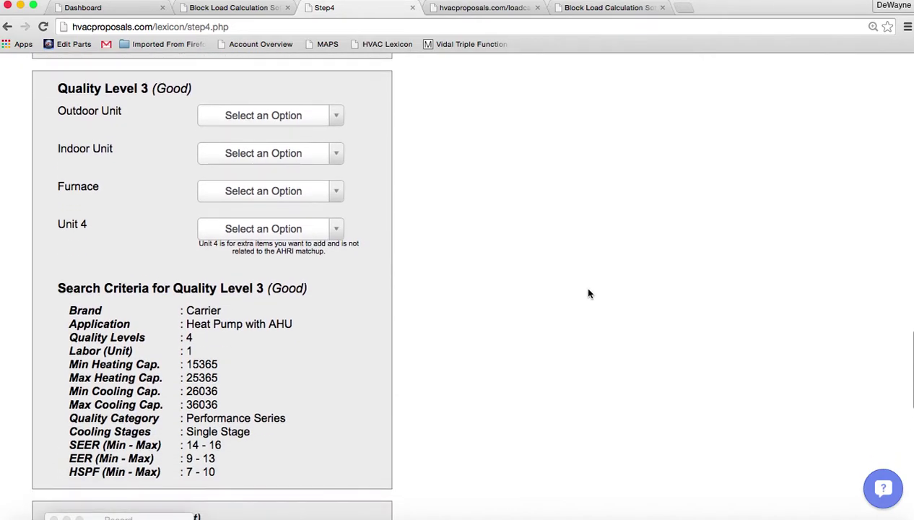
left_click(336, 116)
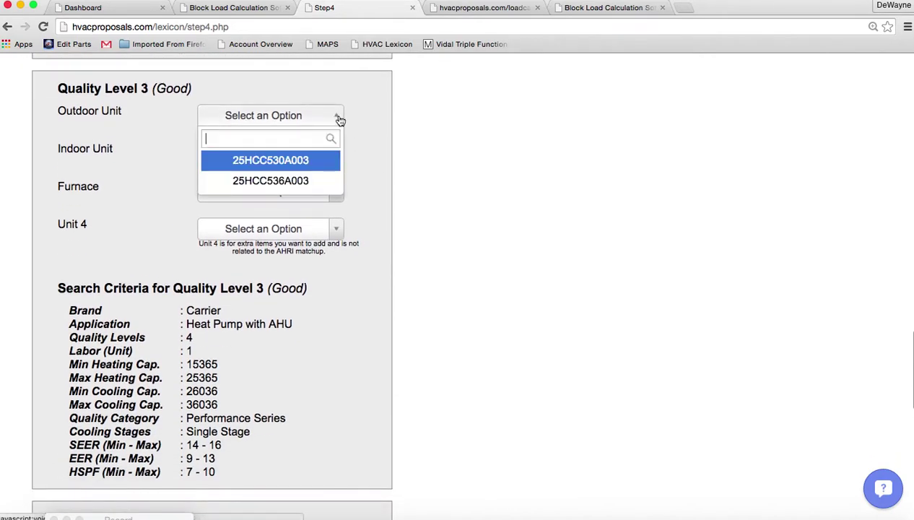
left_click(288, 158)
left_click(336, 155)
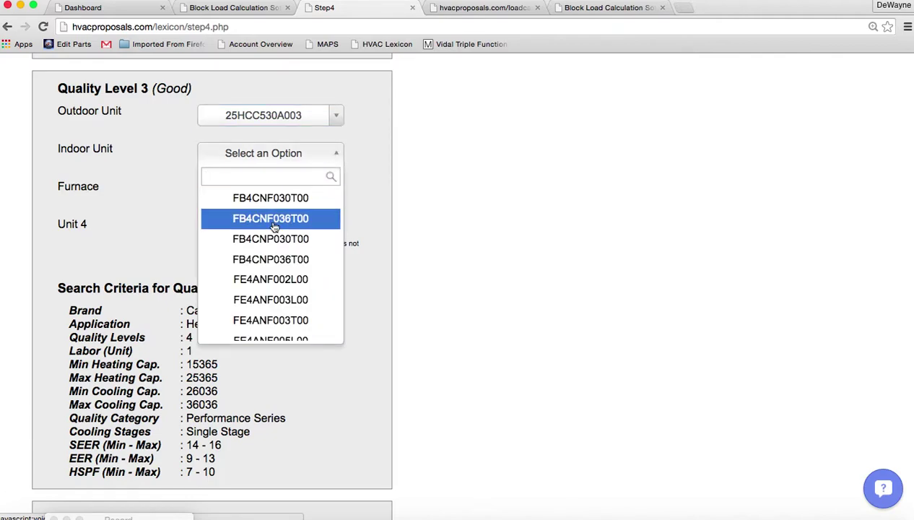
scroll(272, 235, "down", 8)
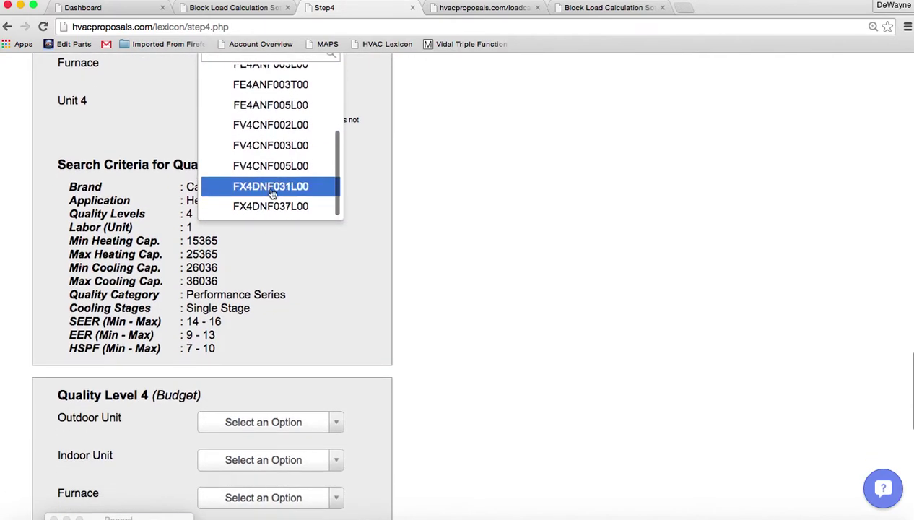
left_click(271, 187)
left_click(343, 72)
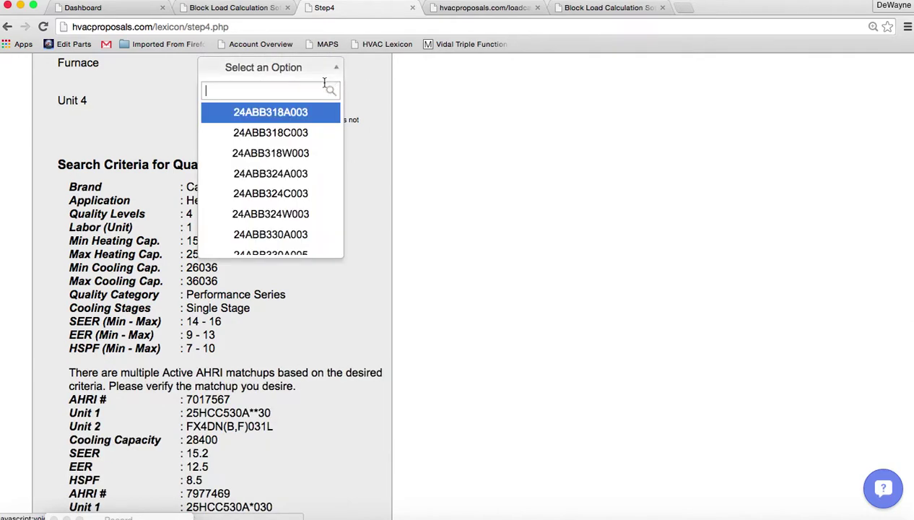
type("tp")
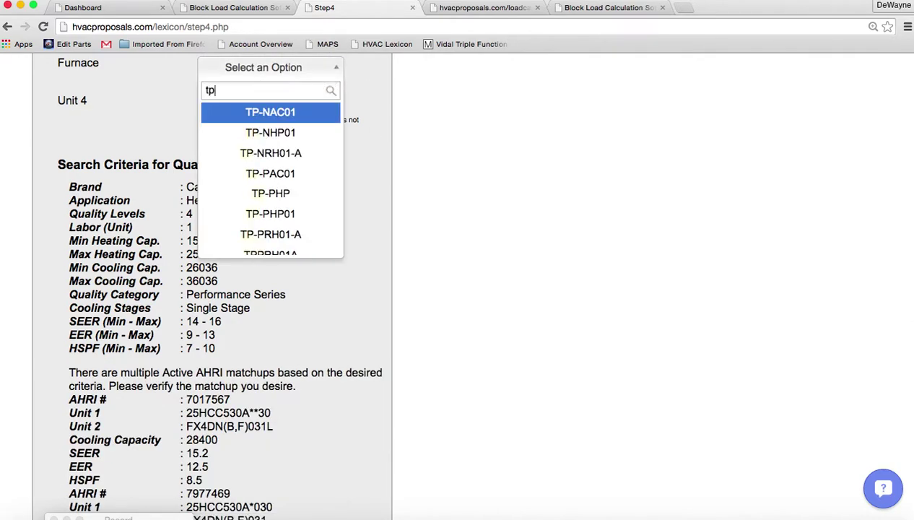
left_click(270, 234)
Choose 25HBC536A003 as the Budget level's outdoor unit.
scroll(511, 278, "down", 10)
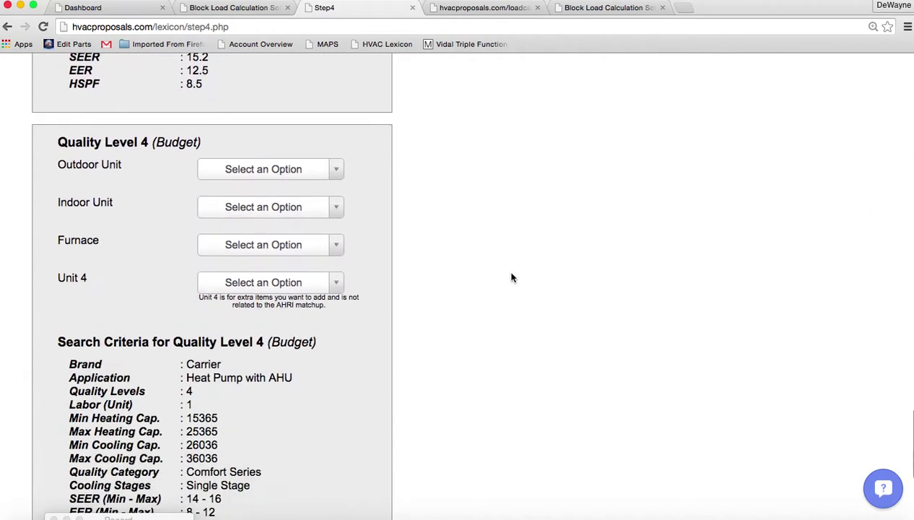
left_click(335, 77)
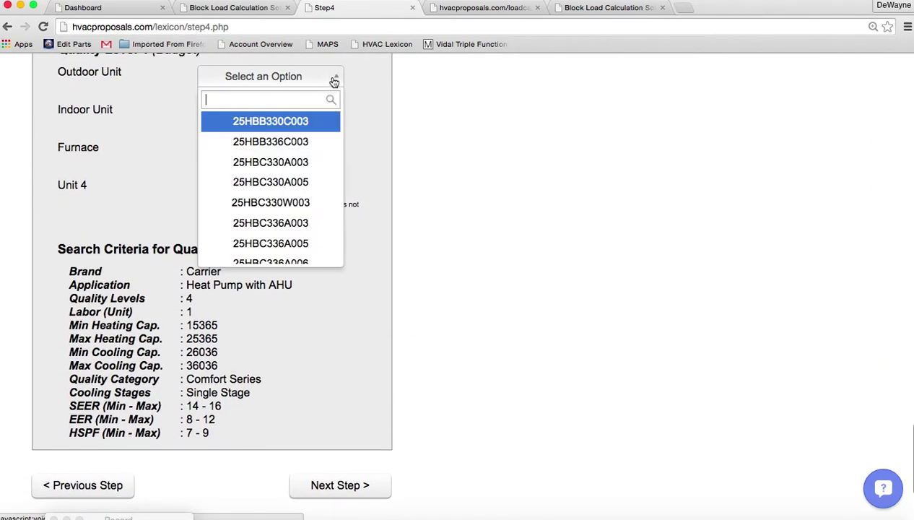
scroll(272, 249, "down", 1)
scroll(273, 272, "down", 2)
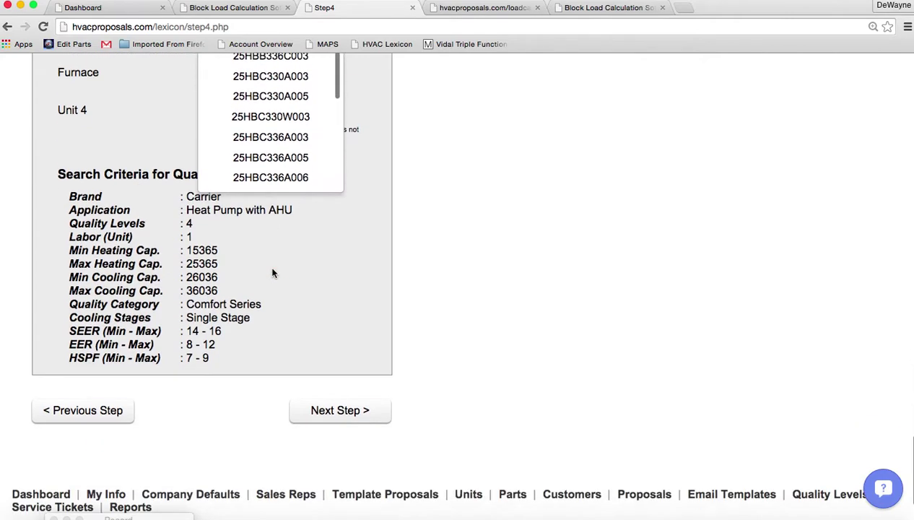
scroll(271, 139, "down", 3)
scroll(270, 140, "down", 2)
left_click(269, 119)
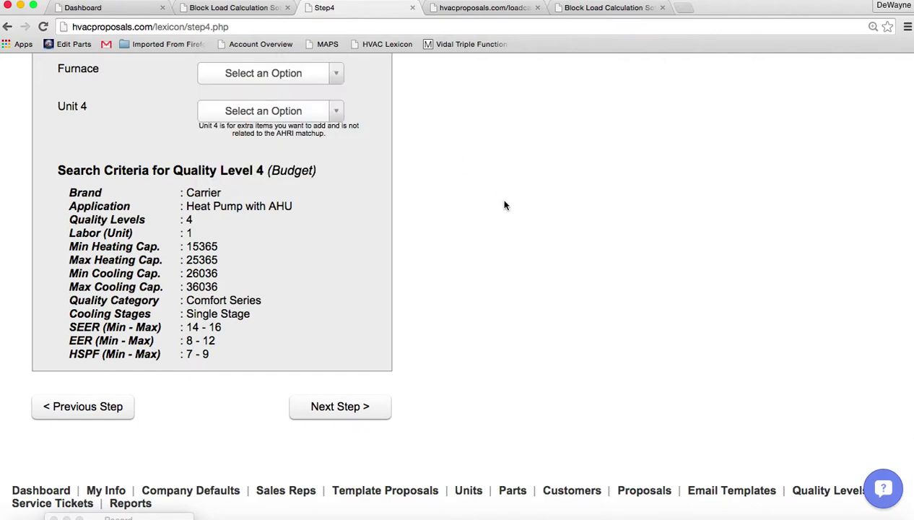
Set the Budget indoor unit to FX4DNF037L00 and furnace to TC-NHP, then go to Step 5.
scroll(505, 217, "up", 3)
left_click(339, 160)
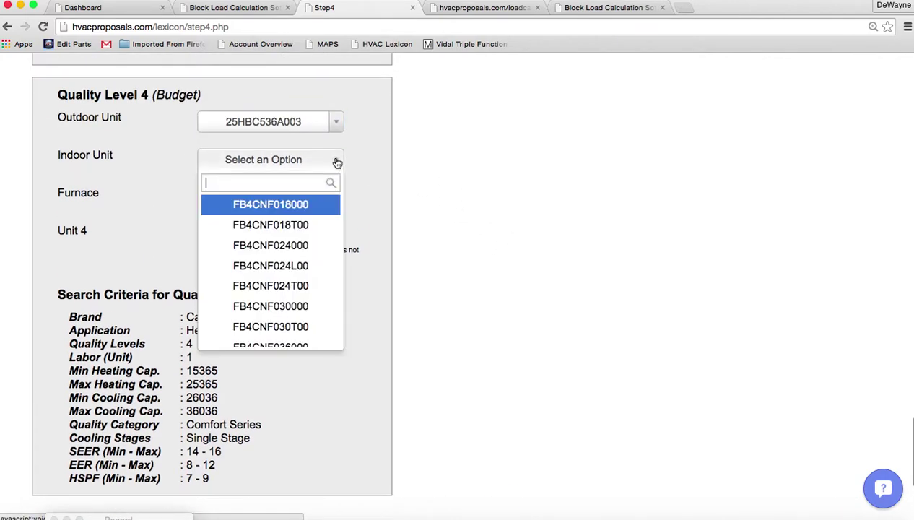
scroll(337, 162, "down", 4)
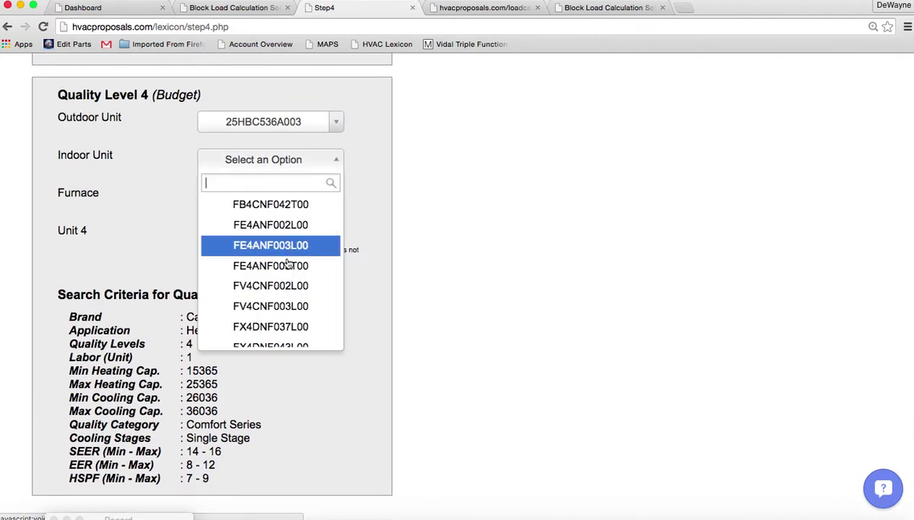
scroll(278, 281, "down", 3)
left_click(282, 295)
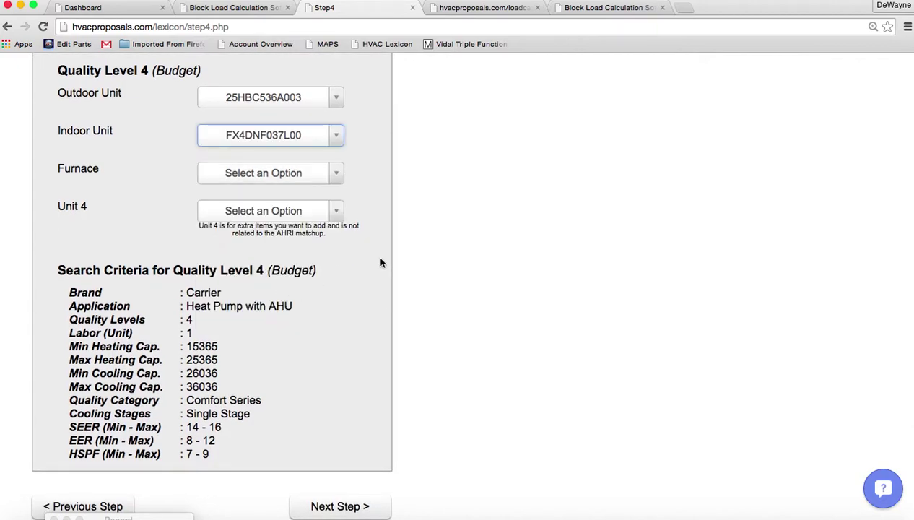
left_click(336, 176)
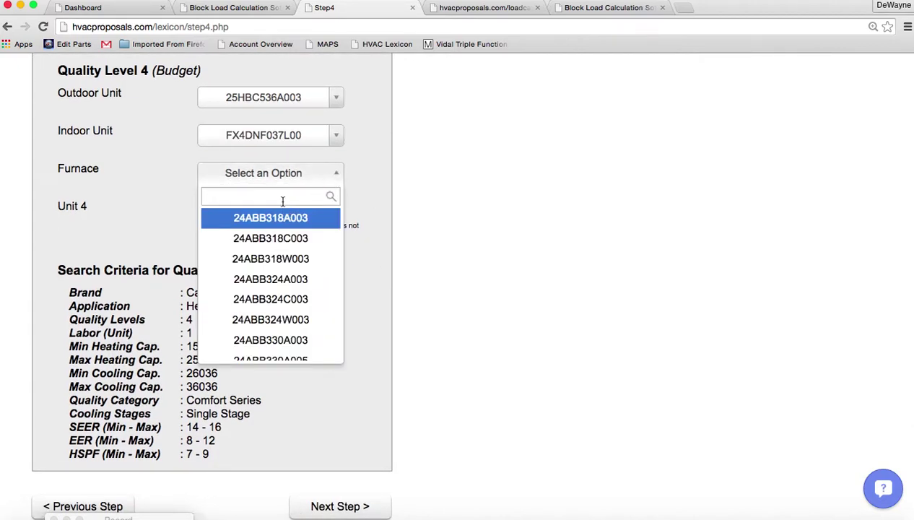
type("tc")
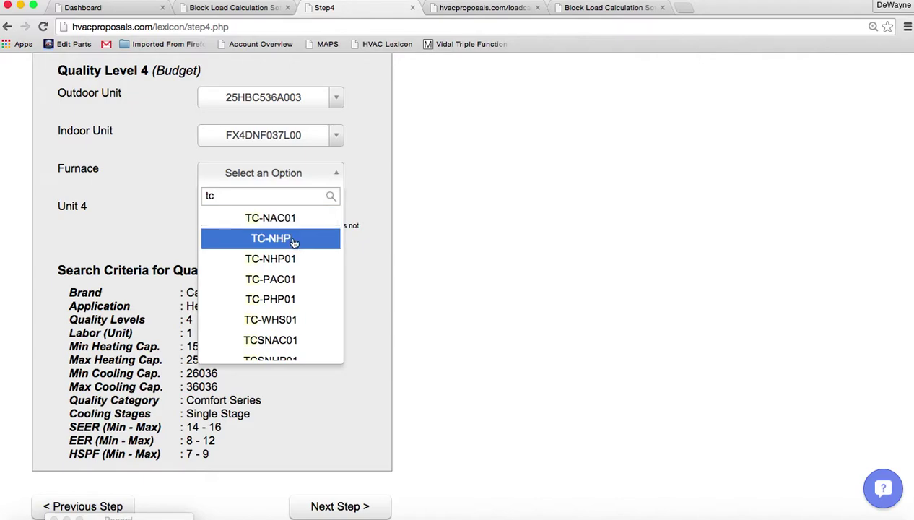
left_click(297, 238)
scroll(461, 334, "down", 5)
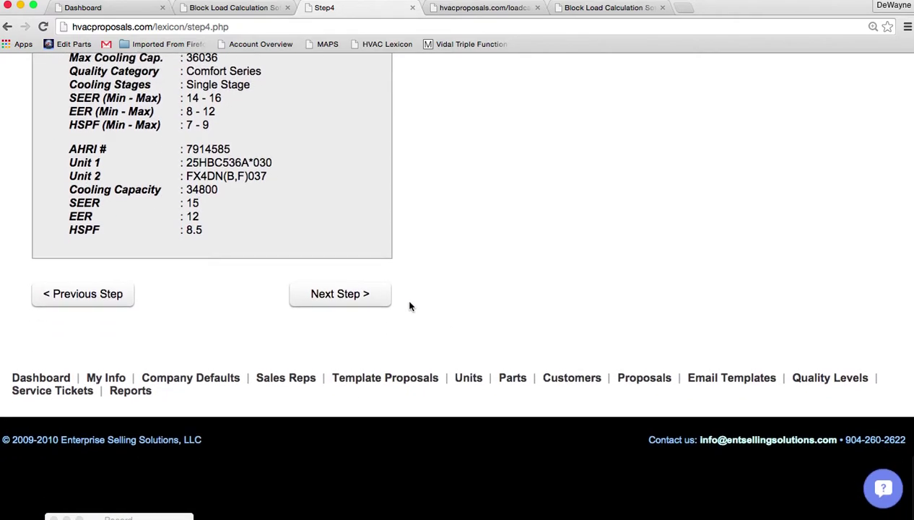
left_click(339, 293)
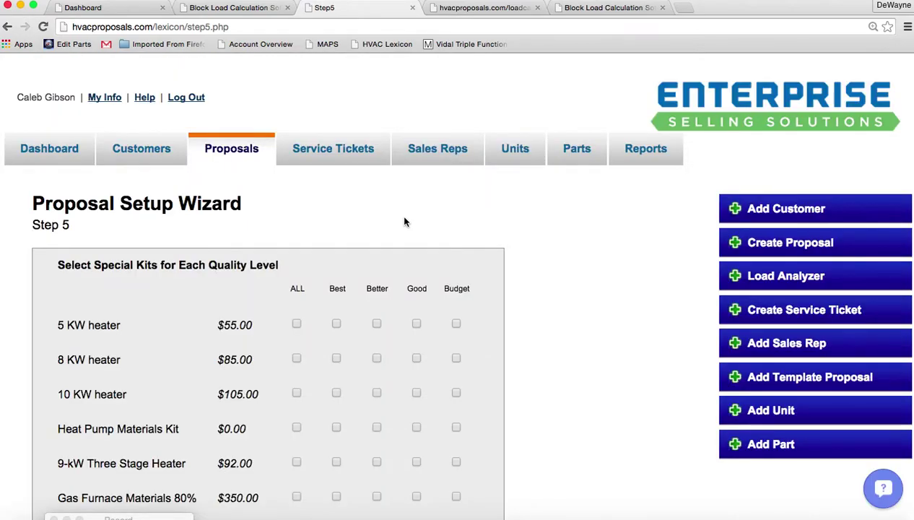
Include the 8 KW heater and the Heat Pump Materials Kit at all levels.
scroll(404, 223, "down", 3)
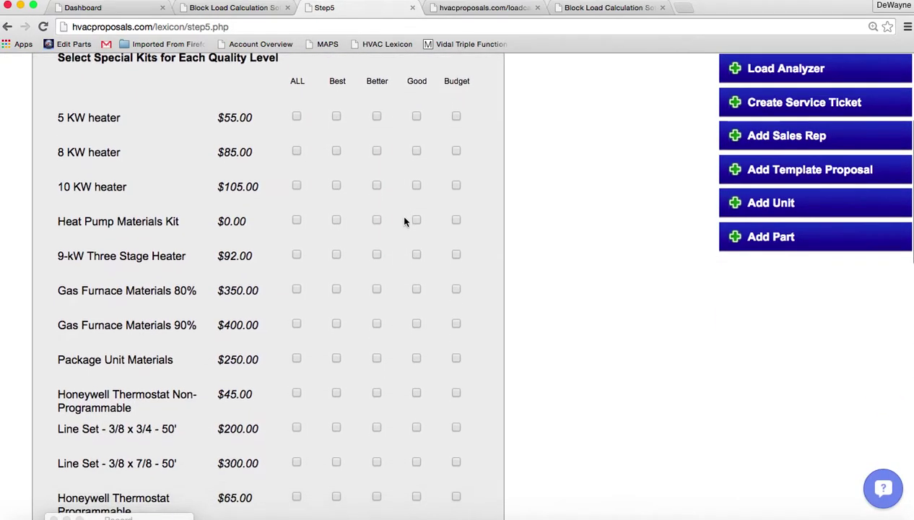
left_click(296, 139)
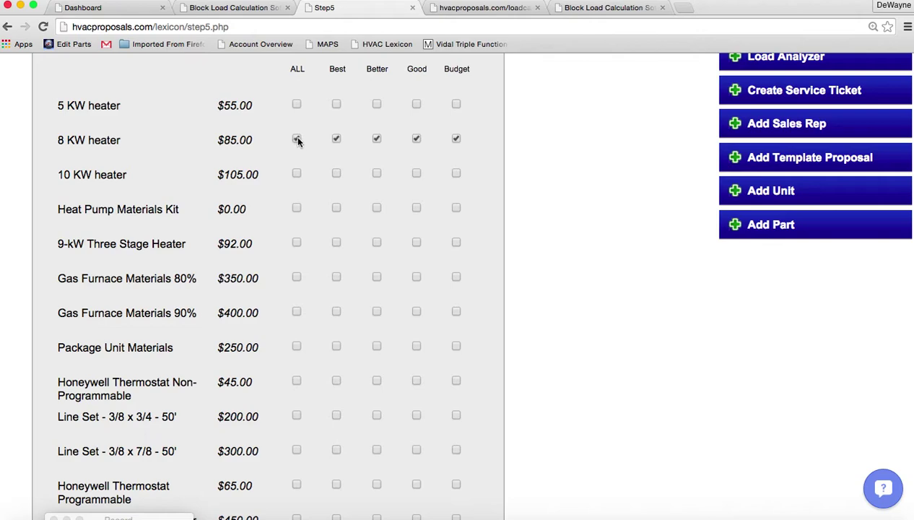
left_click(296, 208)
Add the 3/8 x 7/8 line set to Best and Better, and 3/8 x 3/4 to Budget.
scroll(236, 396, "down", 3)
scroll(236, 396, "down", 2)
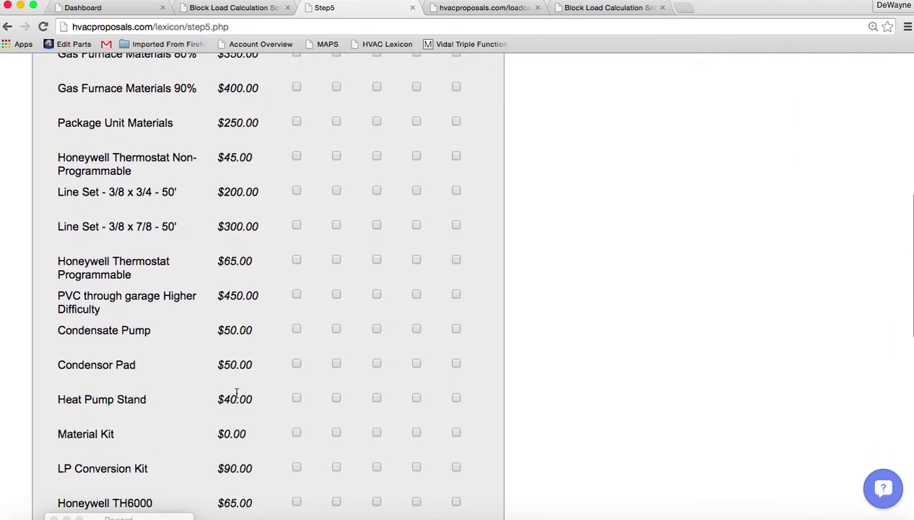
left_click(336, 225)
left_click(376, 226)
left_click(456, 192)
scroll(531, 214, "down", 7)
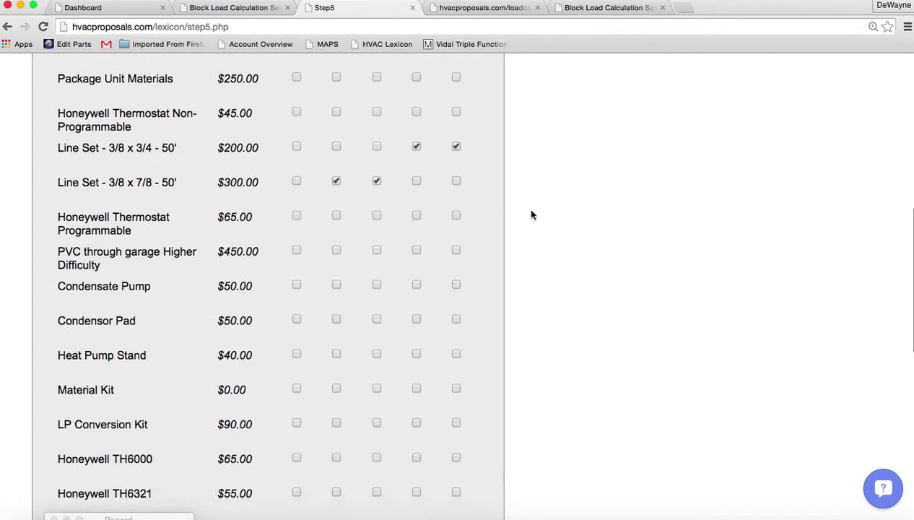
scroll(531, 214, "down", 6)
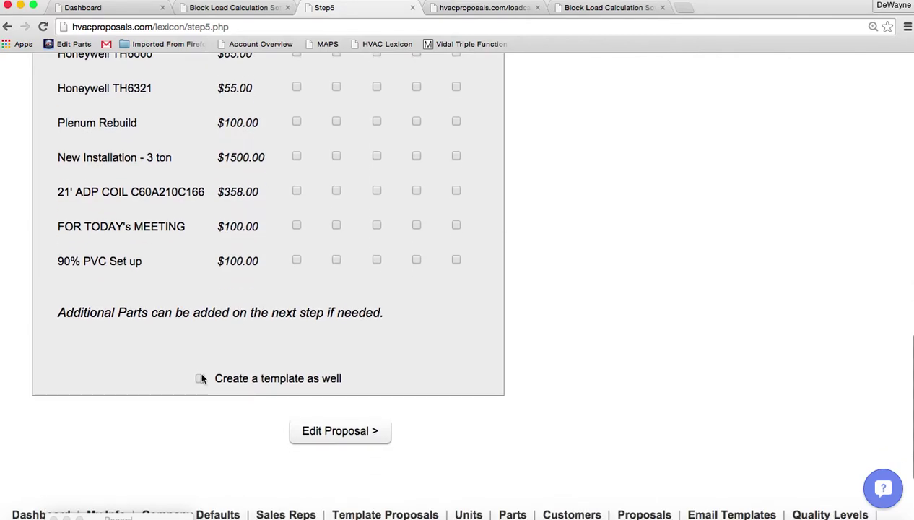
Enable 'Create a template as well' and title the template '2.5 Ton HP Gibson 3-15-15'.
left_click(200, 378)
type("3")
key("BackSpace")
type("2.5 Ton HP ")
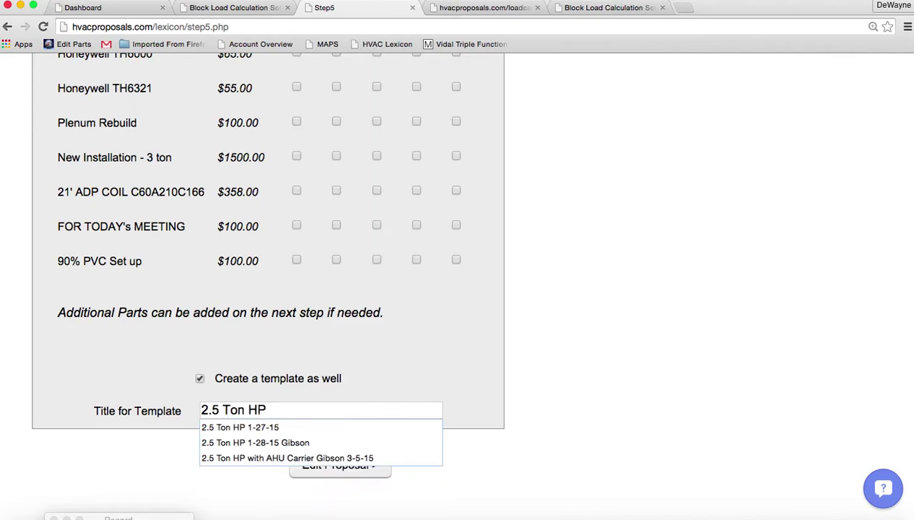
type("Gibson ")
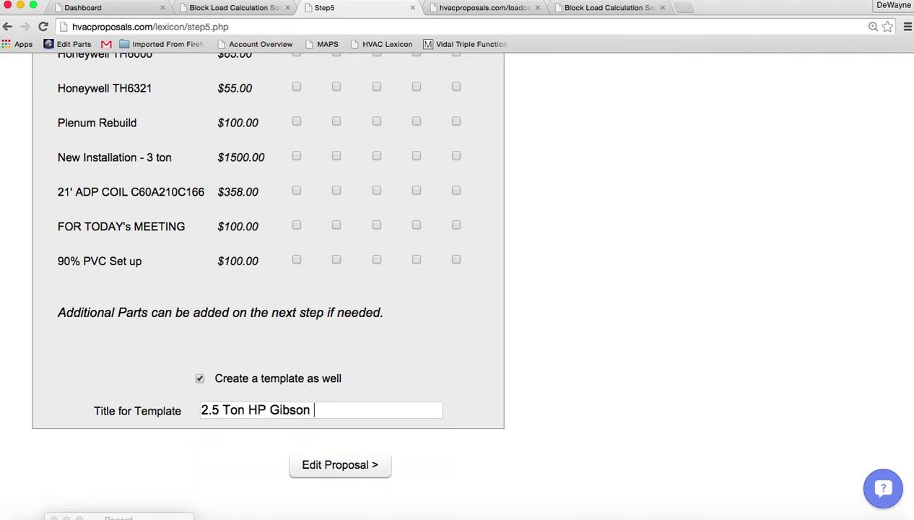
type("3-15-15")
Continue to the proposal editor, choose the sales rep from the dropdown, and save the proposal.
left_click(341, 465)
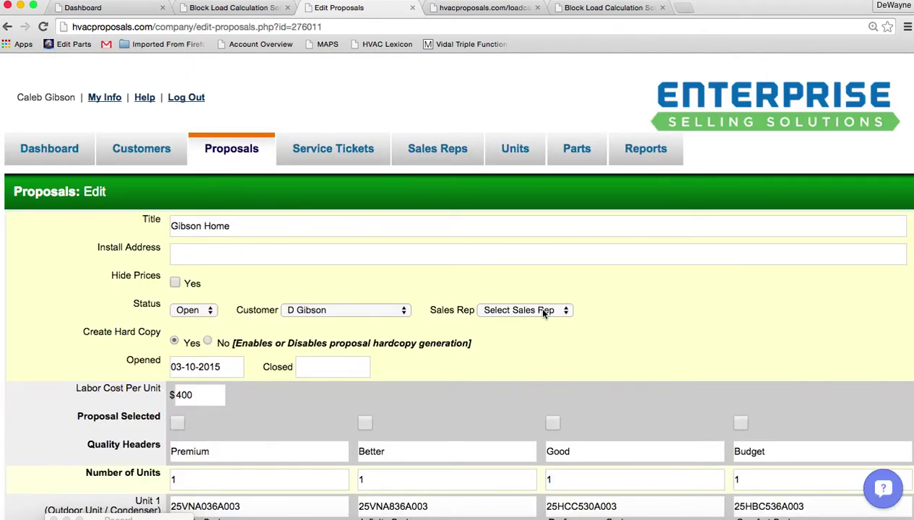
left_click(536, 307)
left_click(521, 378)
scroll(61, 348, "down", 5)
scroll(61, 348, "down", 15)
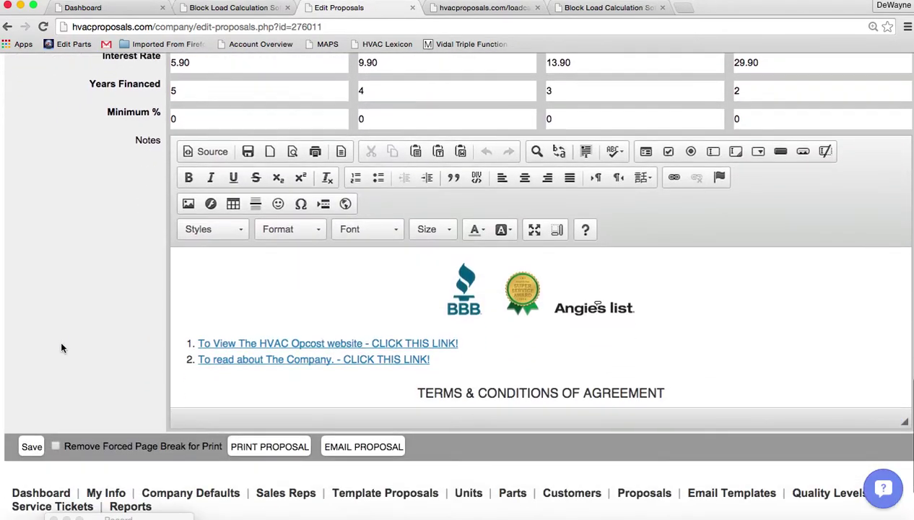
scroll(62, 348, "down", 1)
left_click(29, 431)
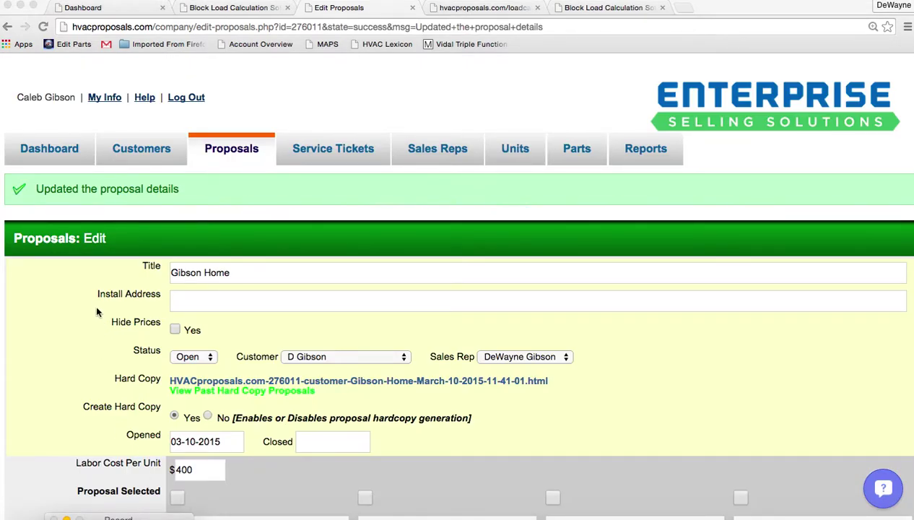
scroll(96, 308, "down", 10)
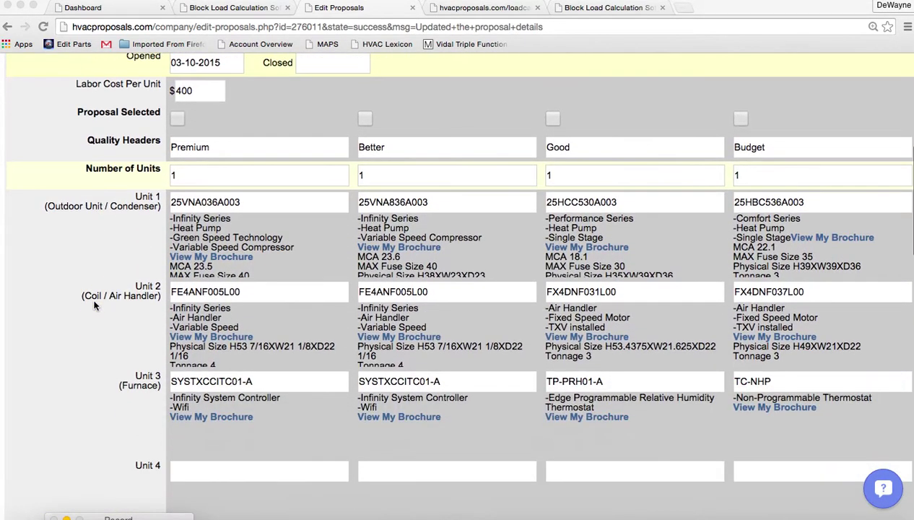
scroll(94, 306, "up", 3)
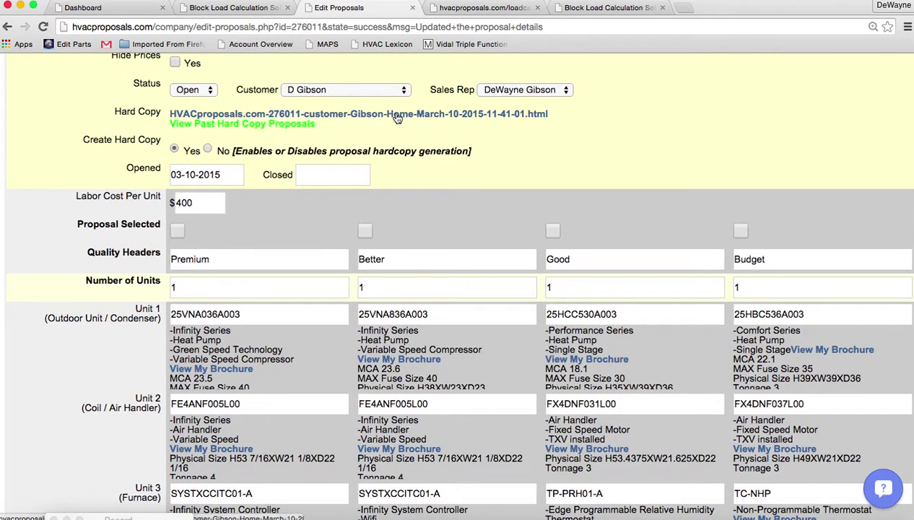
left_click(397, 114)
scroll(449, 319, "down", 2)
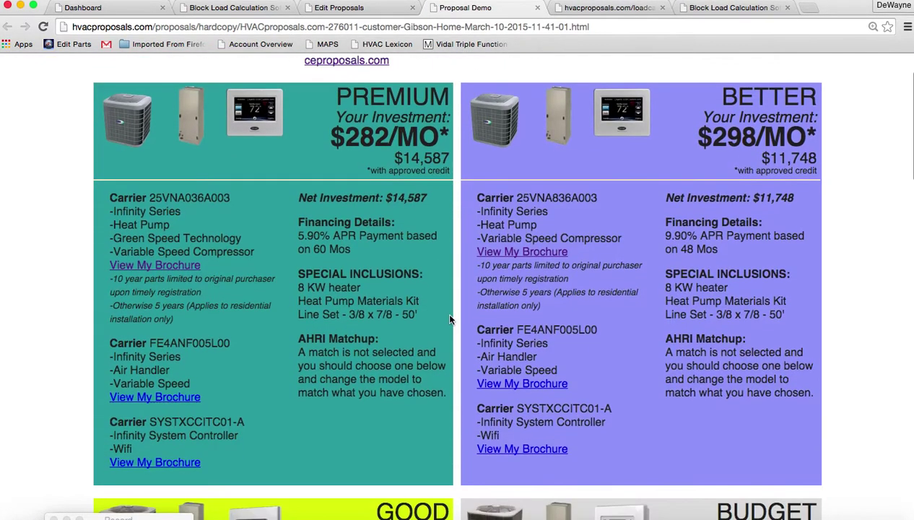
scroll(449, 318, "up", 1)
scroll(449, 318, "down", 2)
scroll(449, 318, "down", 9)
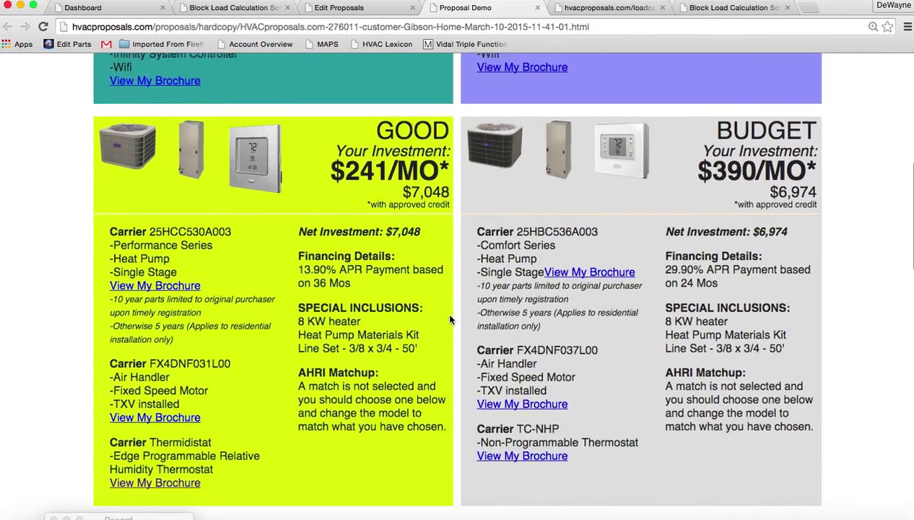
scroll(449, 318, "up", 9)
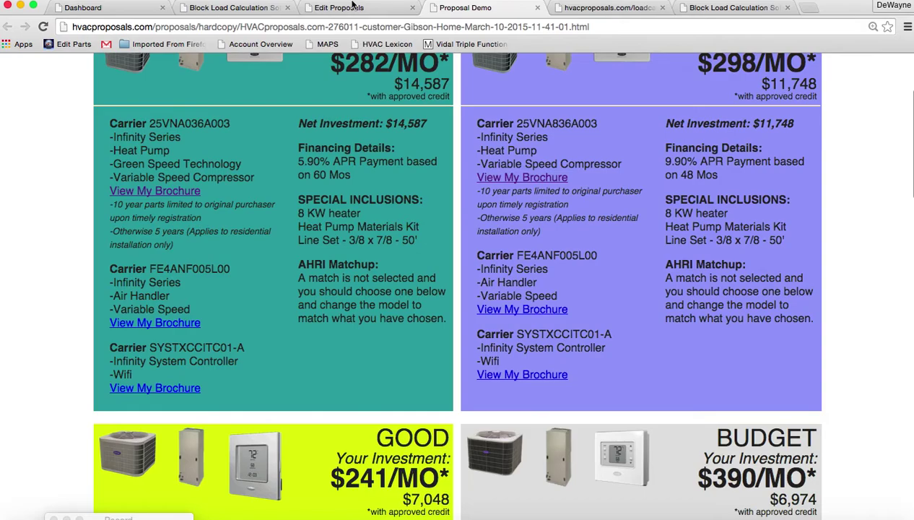
left_click(354, 6)
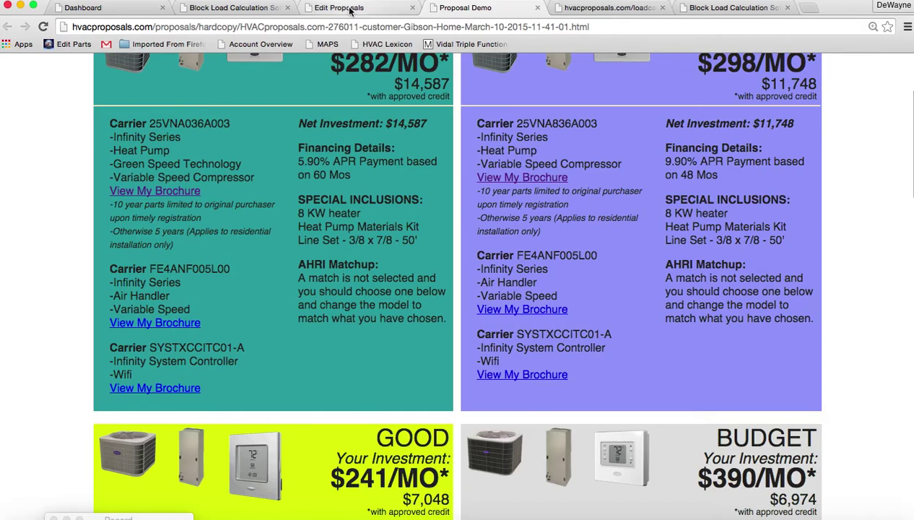
Select the first AHRI matchups, including 7017567 and 6936852, then briefly review Parts Details.
scroll(65, 333, "down", 4)
scroll(67, 342, "down", 9)
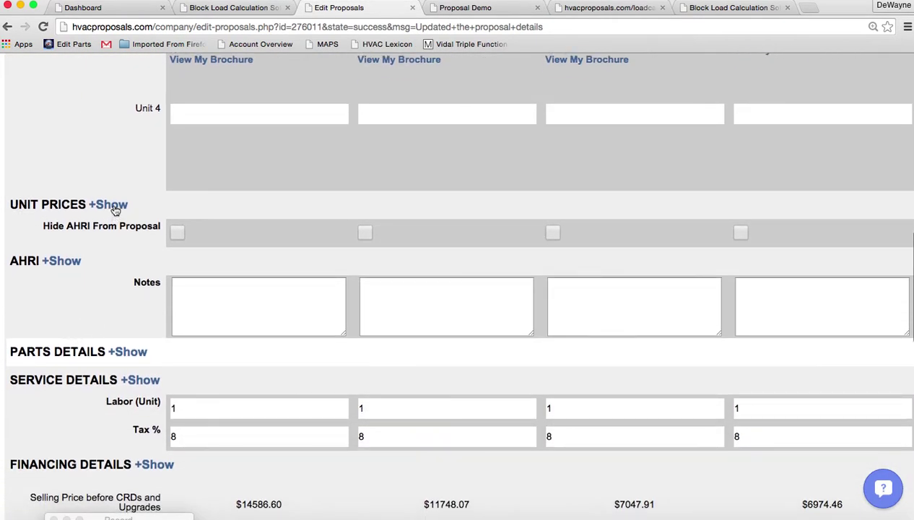
left_click(59, 263)
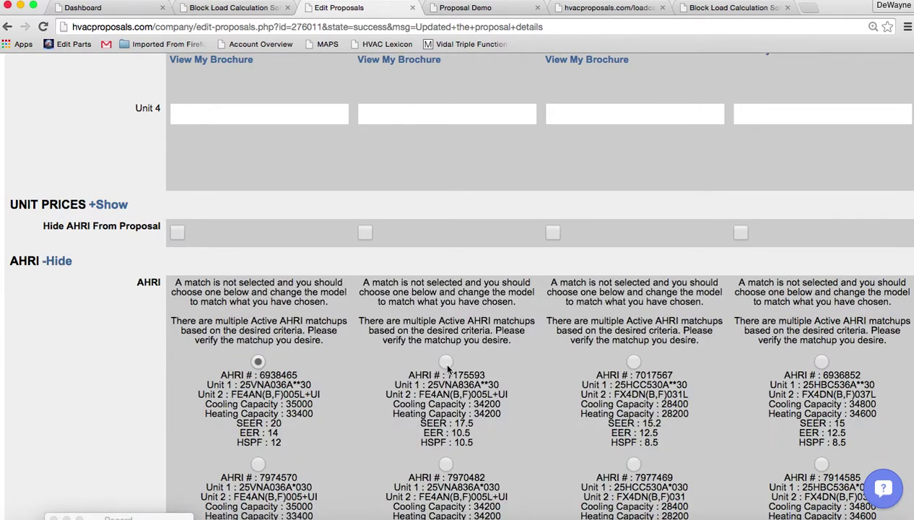
left_click(632, 362)
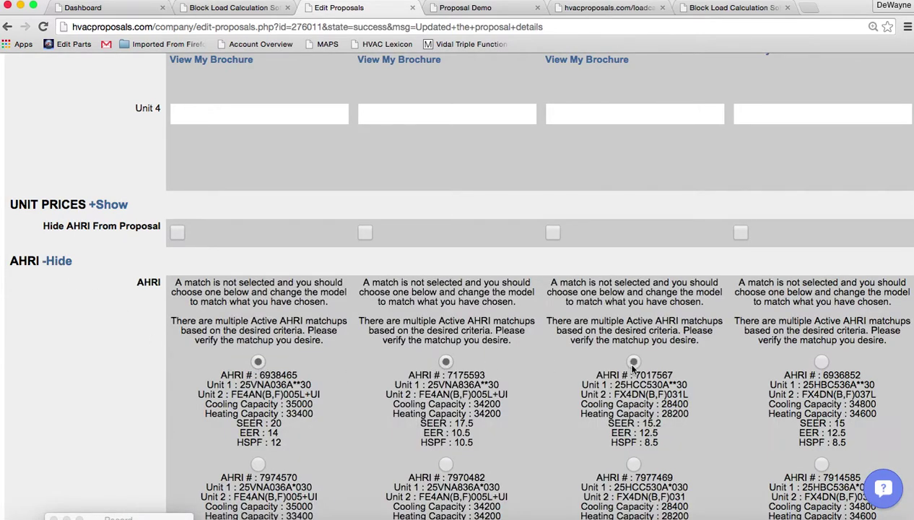
left_click(820, 361)
scroll(696, 426, "down", 2)
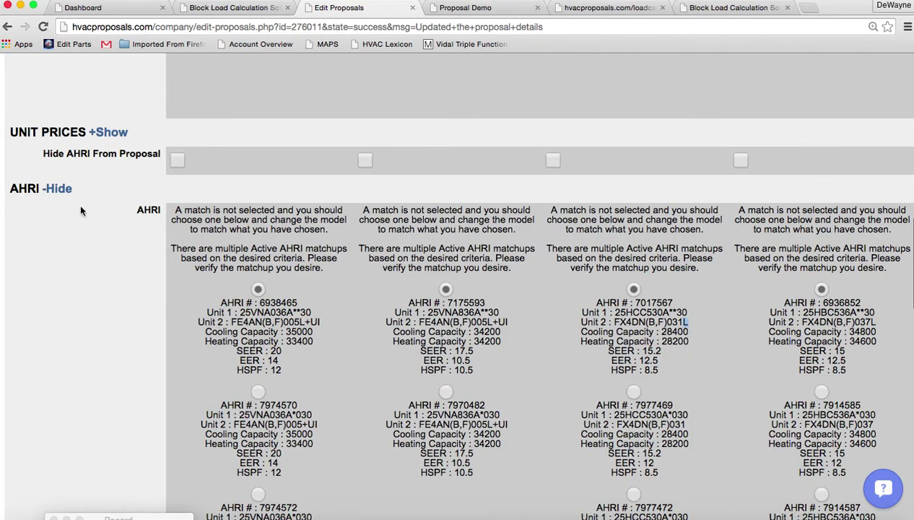
left_click(62, 190)
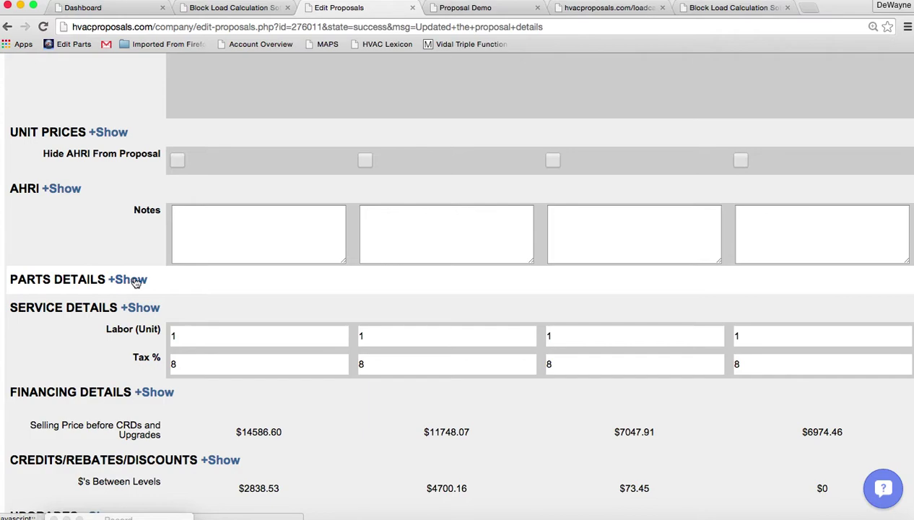
left_click(135, 281)
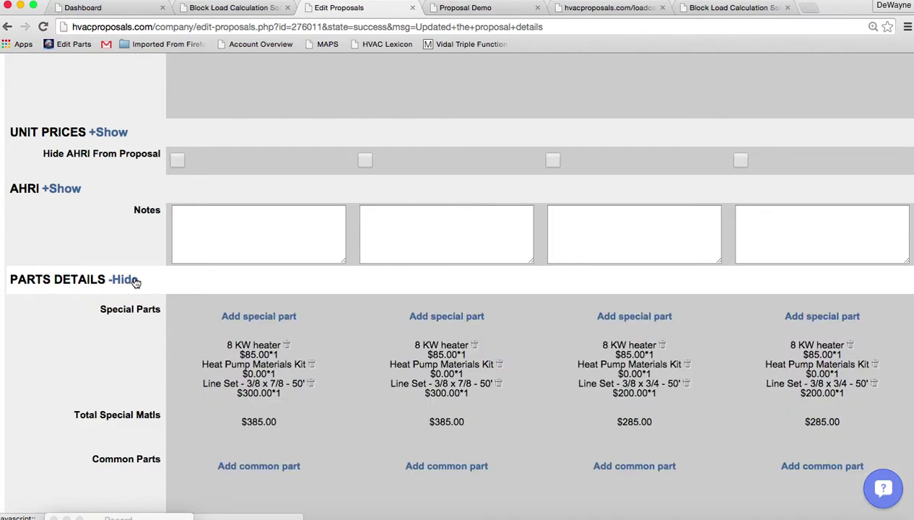
left_click(135, 282)
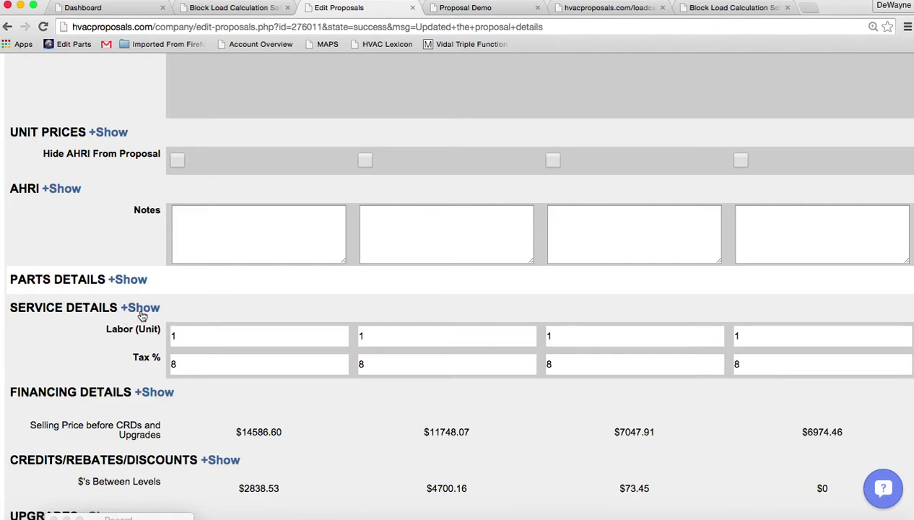
Activate Register Warranty, Remove Old Equipment and Horizontal Application services for every level.
left_click(141, 309)
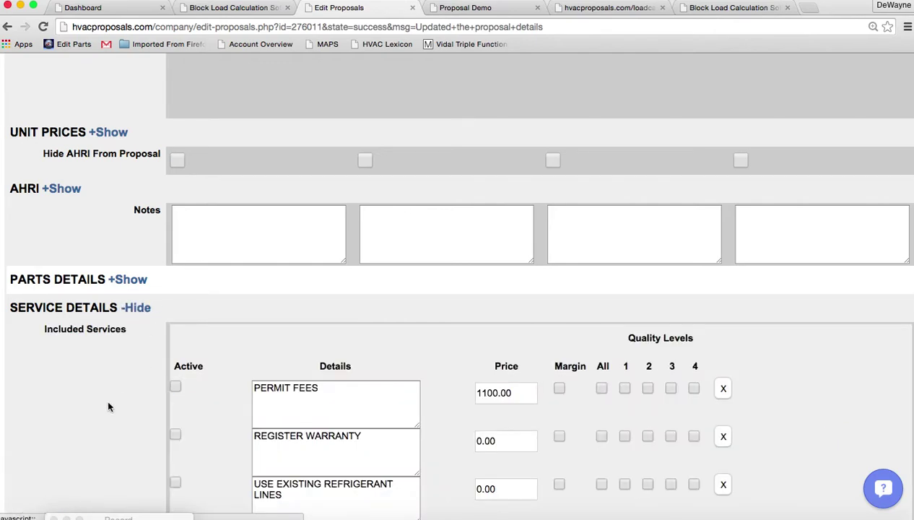
scroll(101, 410, "down", 5)
scroll(102, 411, "down", 1)
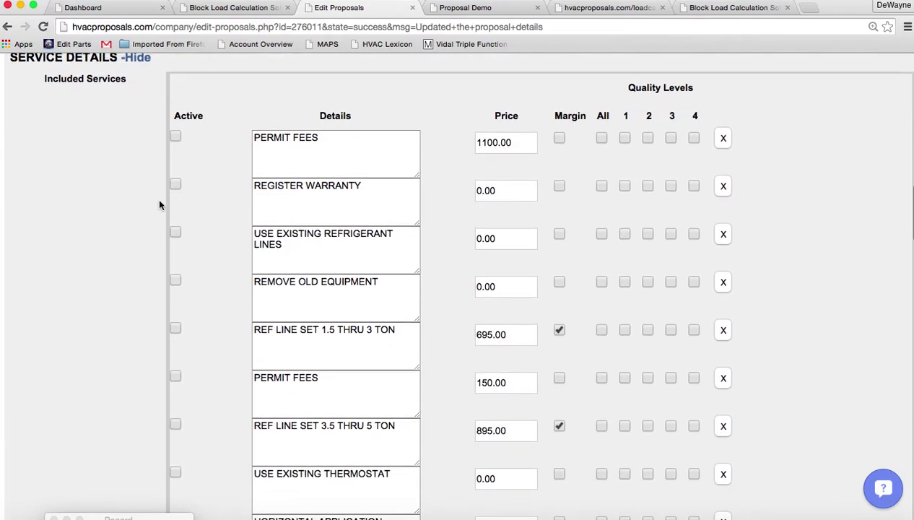
left_click(175, 185)
left_click(174, 280)
scroll(81, 376, "down", 5)
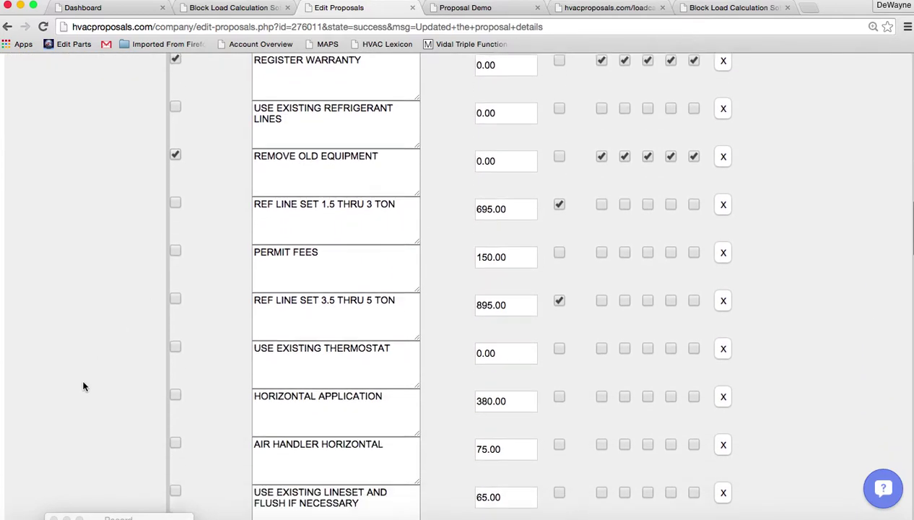
scroll(83, 386, "down", 2)
left_click(174, 261)
Activate Subcontract Labor for every level with a price of 400.
scroll(100, 294, "down", 3)
scroll(97, 380, "down", 8)
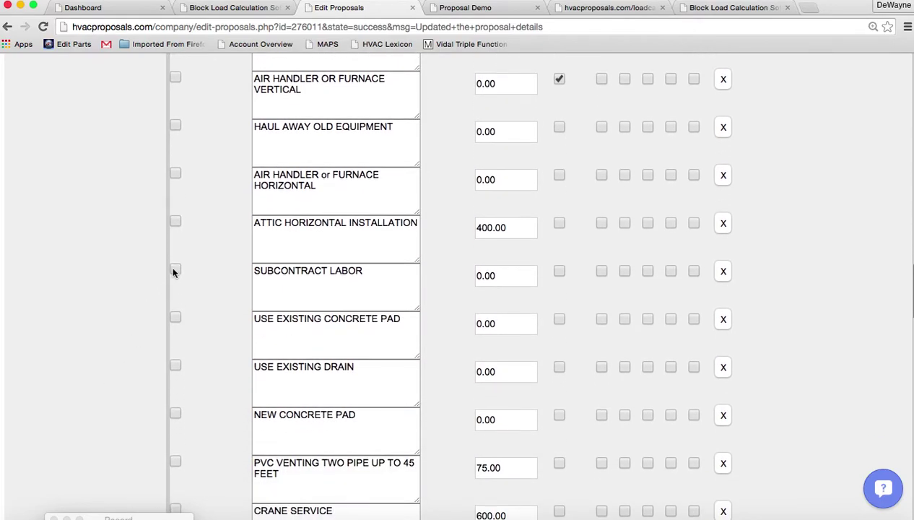
left_click(175, 269)
left_click_drag(507, 277, 403, 277)
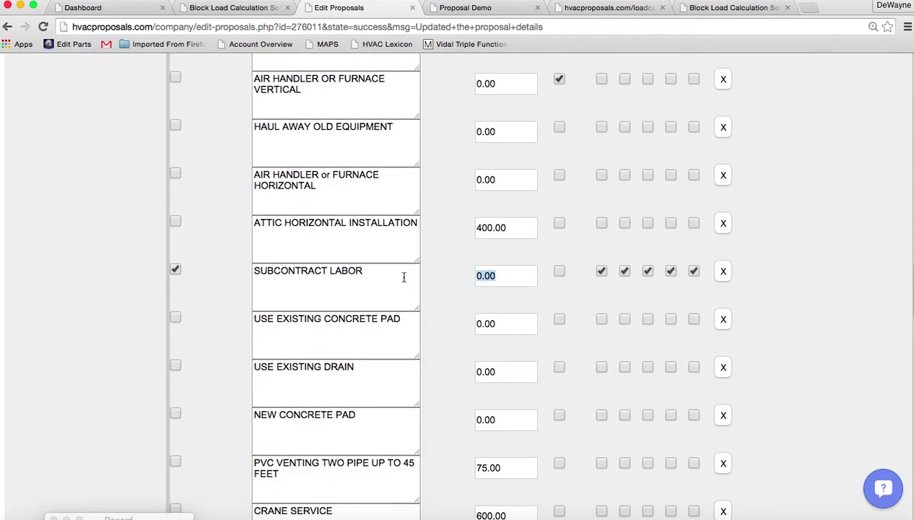
type("400")
scroll(74, 330, "up", 15)
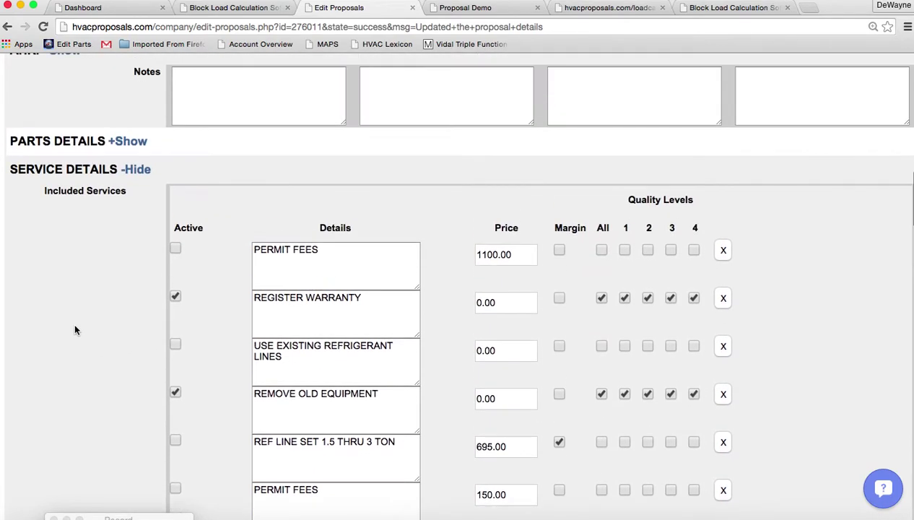
left_click(135, 169)
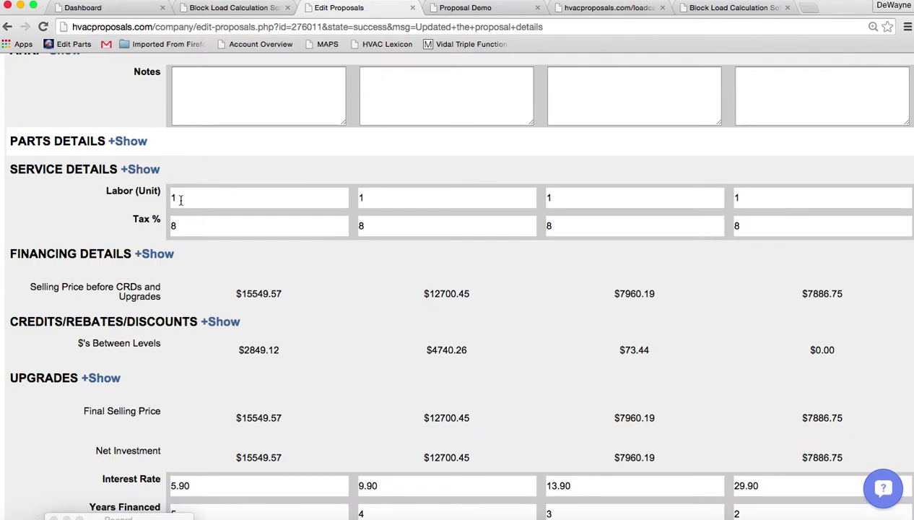
Set Labor (Unit) to 2 for each quality level.
type("2")
key("Tab")
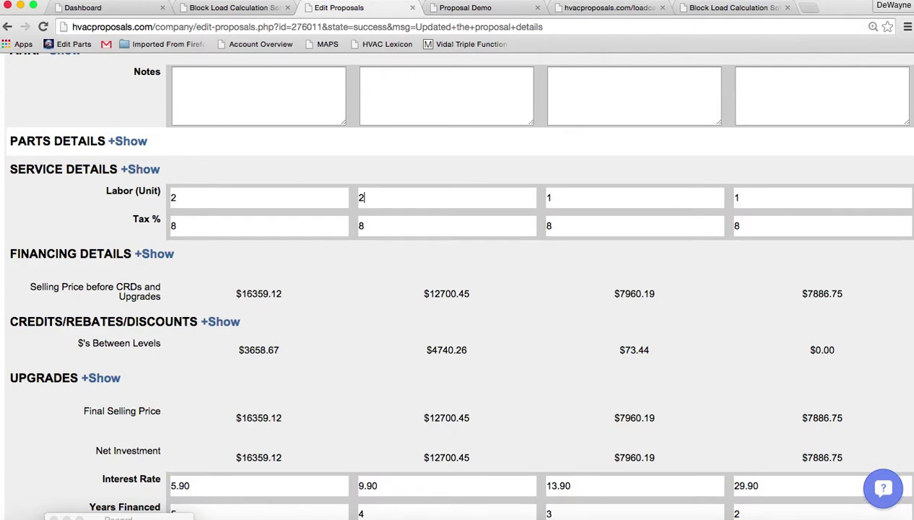
key("Tab")
type("2")
key("Tab")
type("2")
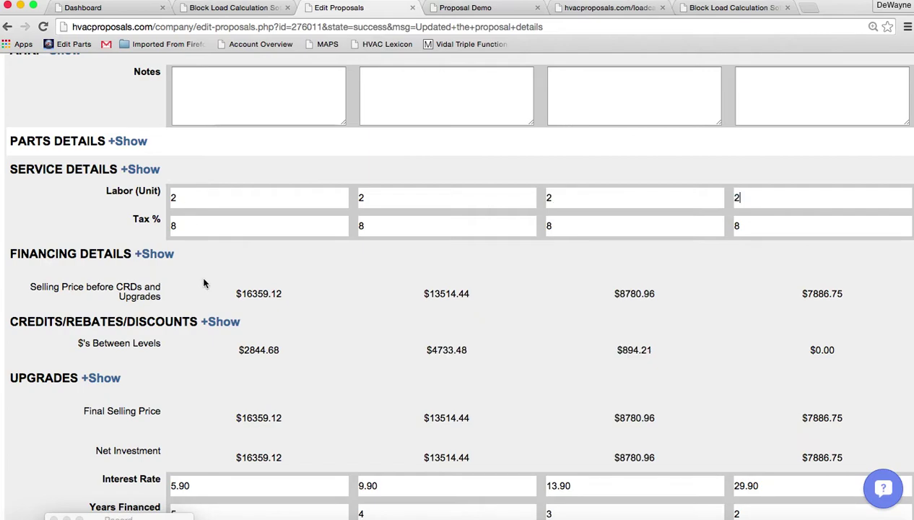
In Financing Details, change the first level's GM % from 39 to 41.
left_click(159, 257)
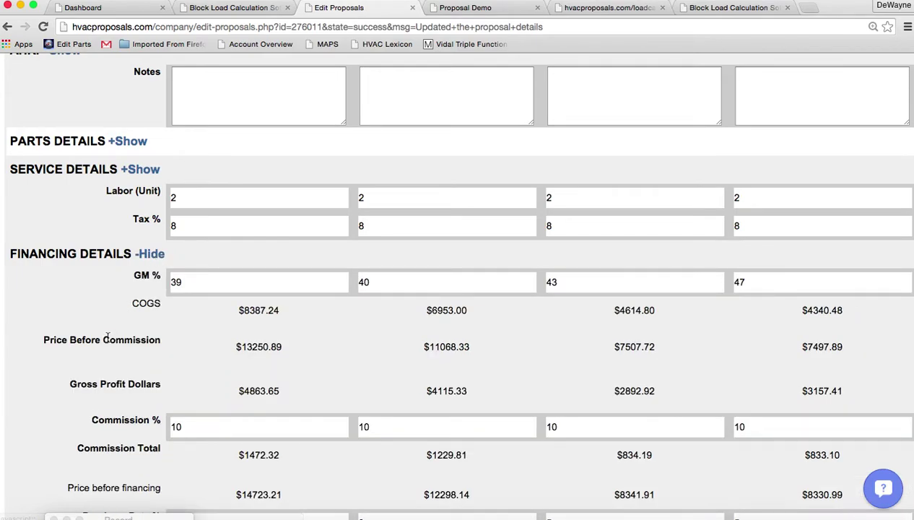
scroll(105, 332, "down", 5)
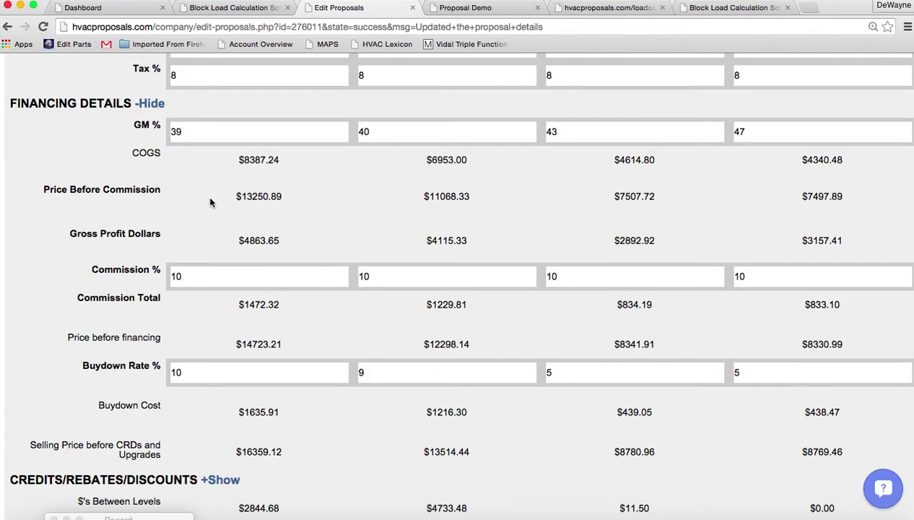
left_click_drag(239, 241, 289, 241)
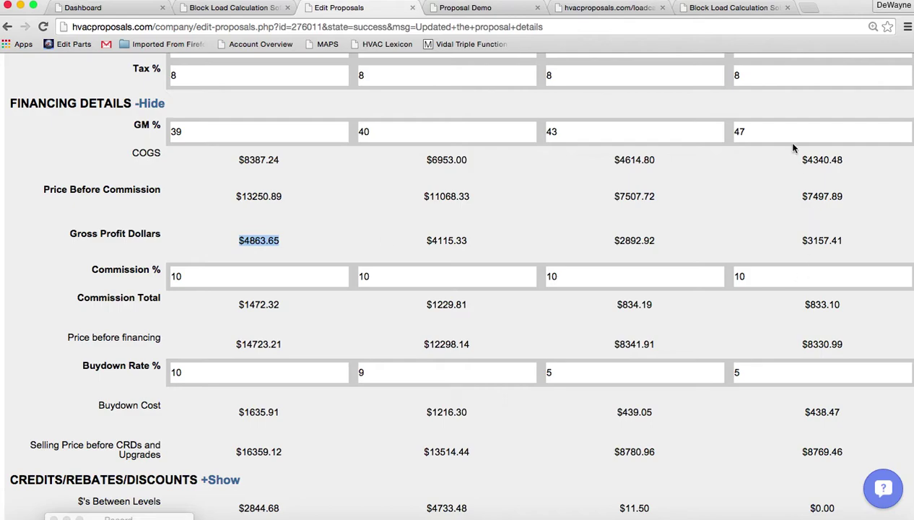
left_click_drag(806, 240, 845, 239)
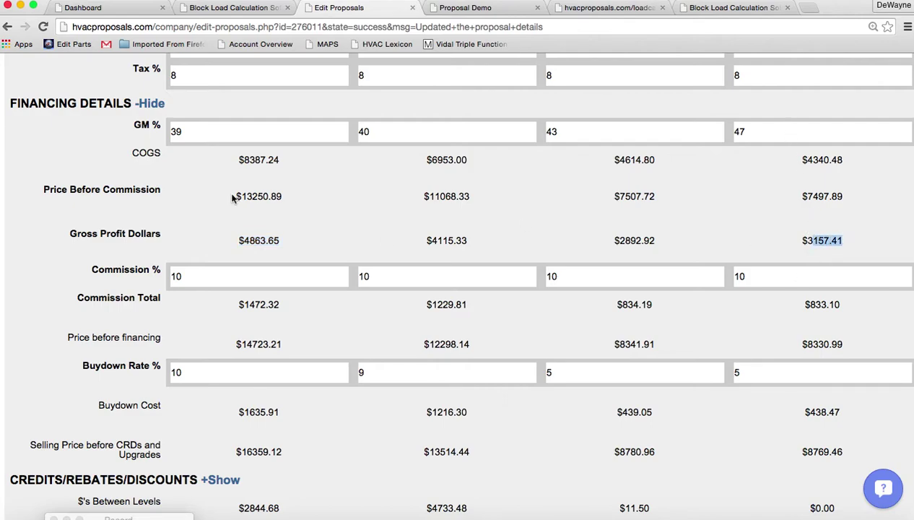
left_click_drag(190, 131, 142, 133)
type("41")
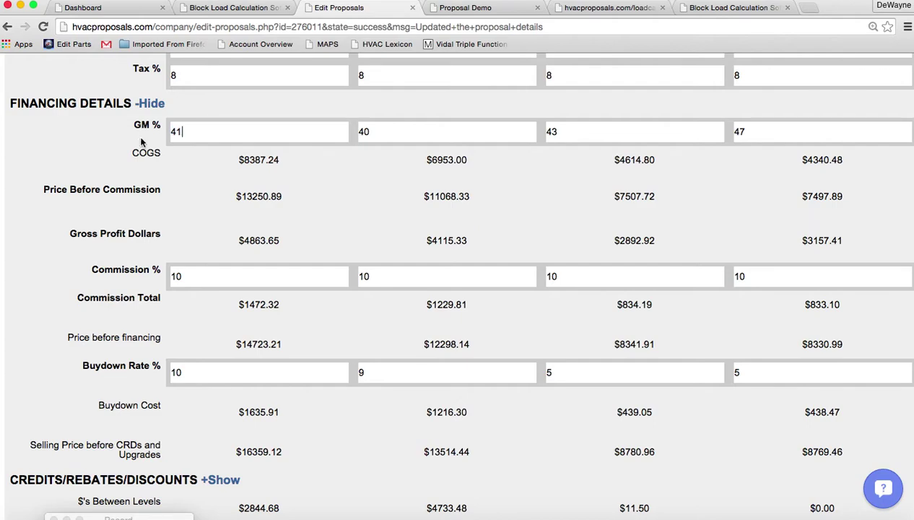
left_click_drag(243, 240, 283, 241)
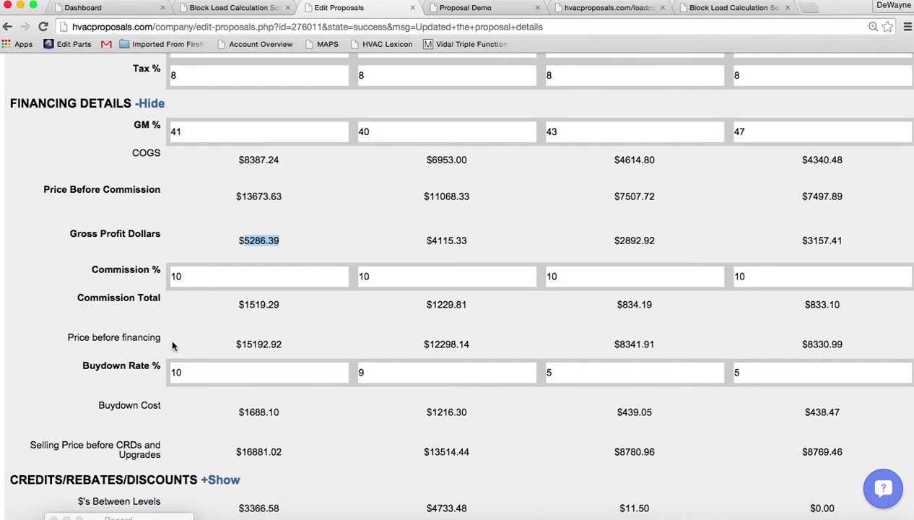
Activate the CARRIER COOL CASH rebates: 1200.00 on level 1 and 600.00 on level 2.
left_click(149, 105)
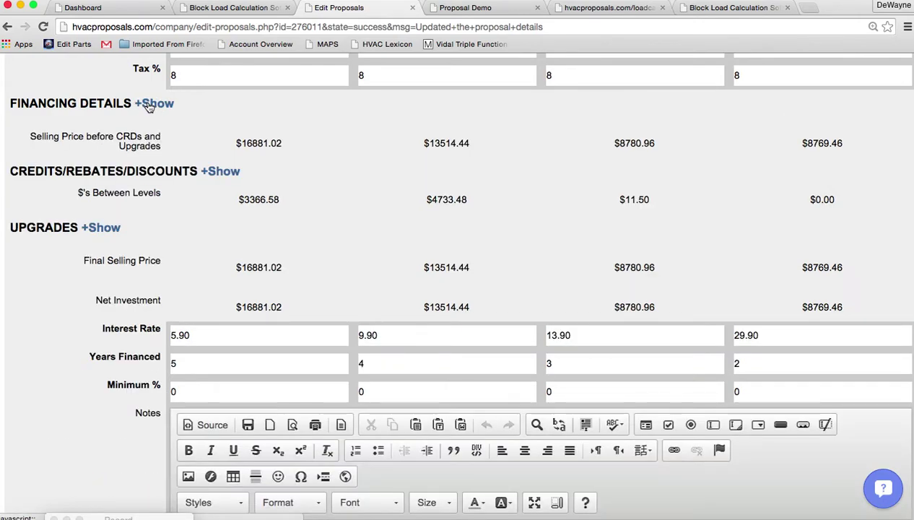
left_click(221, 173)
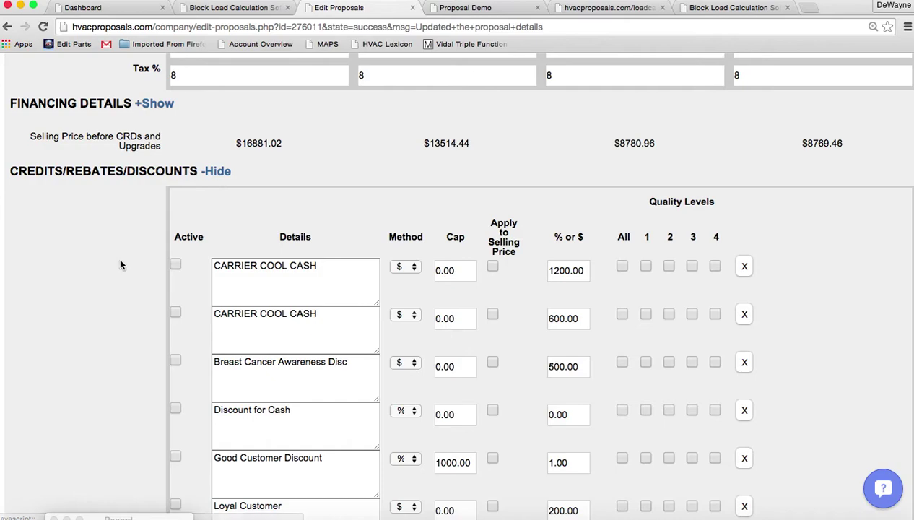
left_click(176, 267)
left_click(645, 266)
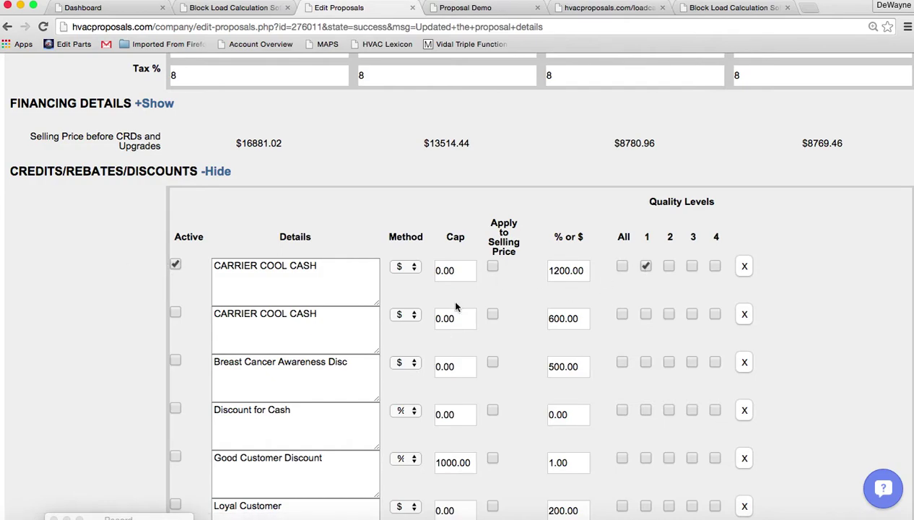
left_click(176, 312)
left_click(669, 314)
Apply a 5 Discount for Cash to all levels.
scroll(92, 426, "down", 3)
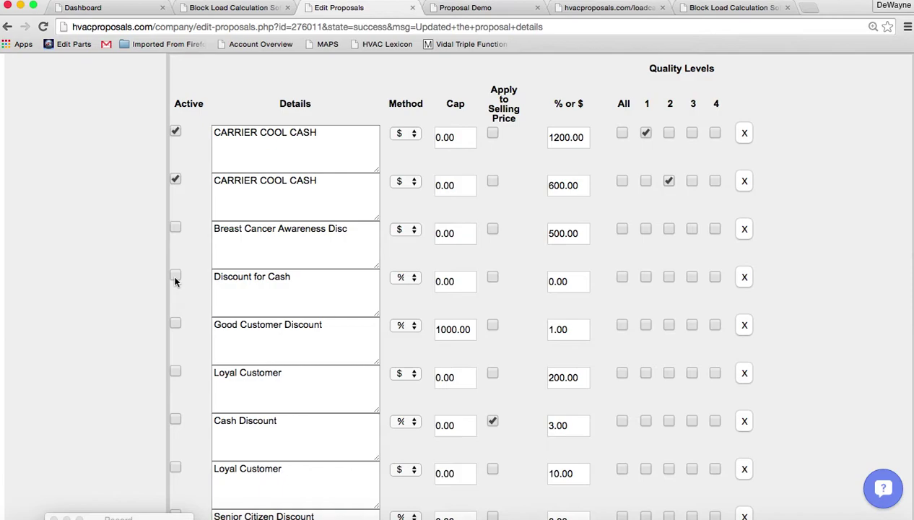
left_click(621, 277)
left_click_drag(584, 284, 485, 285)
type("5")
scroll(89, 314, "up", 3)
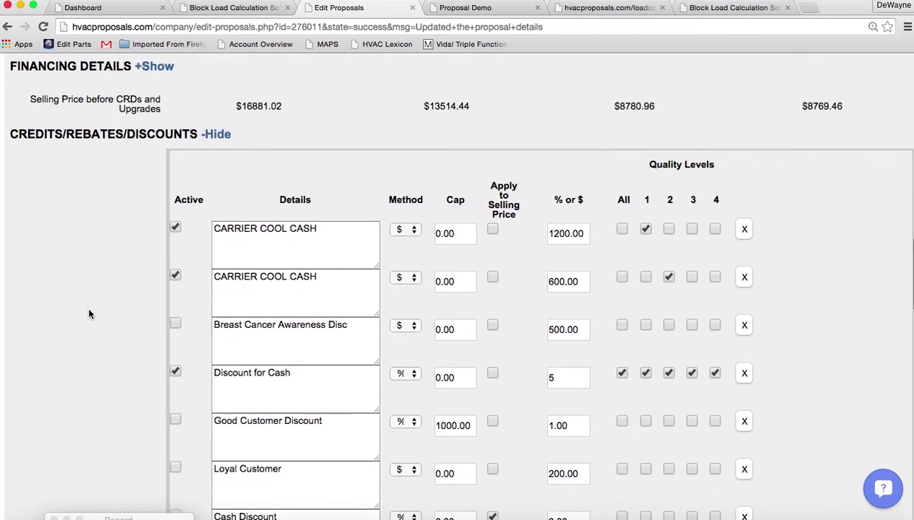
scroll(88, 313, "down", 2)
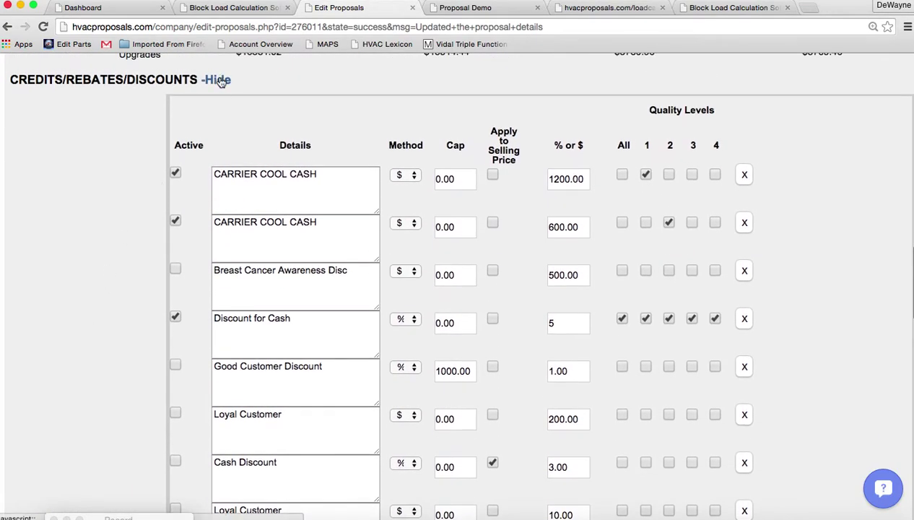
Include the 900.00 UV Light, Infinity Air Purifier and 10 Years Parts and Labor upgrades.
left_click(217, 81)
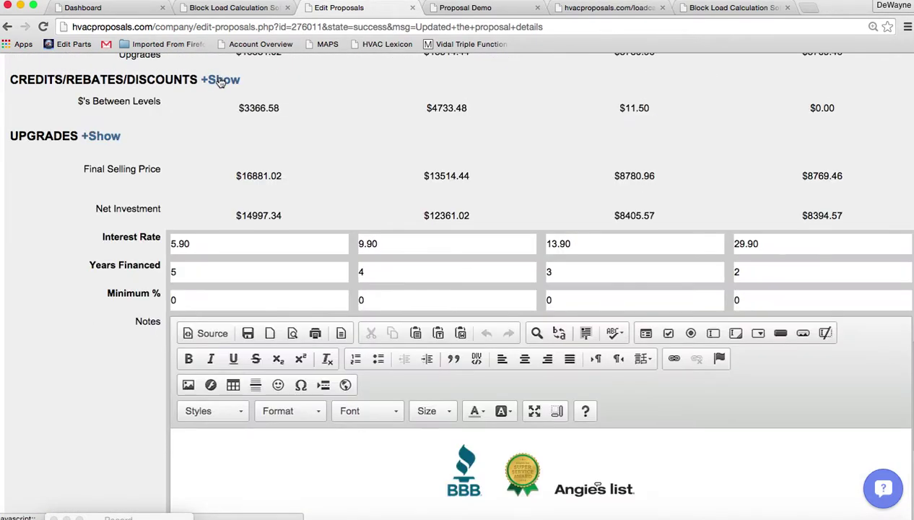
left_click(111, 137)
left_click(16, 215)
left_click(15, 266)
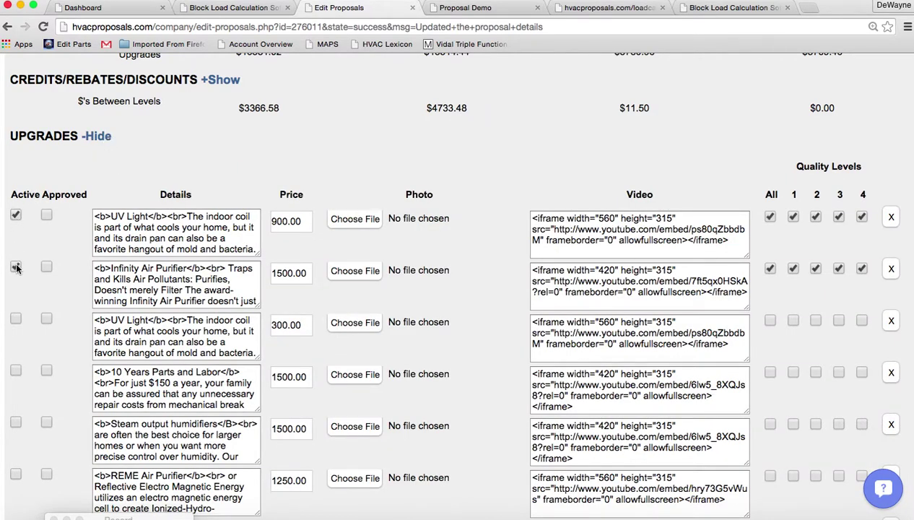
left_click(15, 370)
left_click(101, 137)
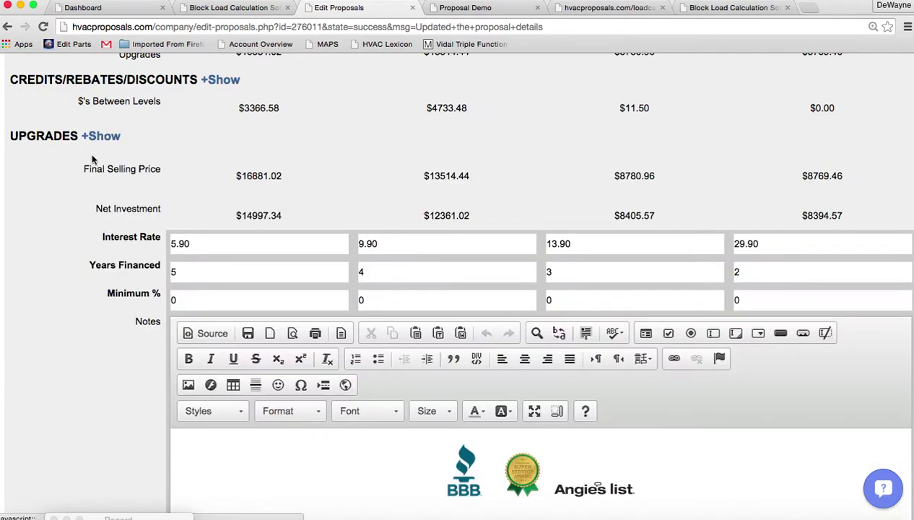
Save the updated proposal and confirm the details were updated.
scroll(65, 323, "down", 5)
scroll(65, 323, "down", 1)
left_click(32, 422)
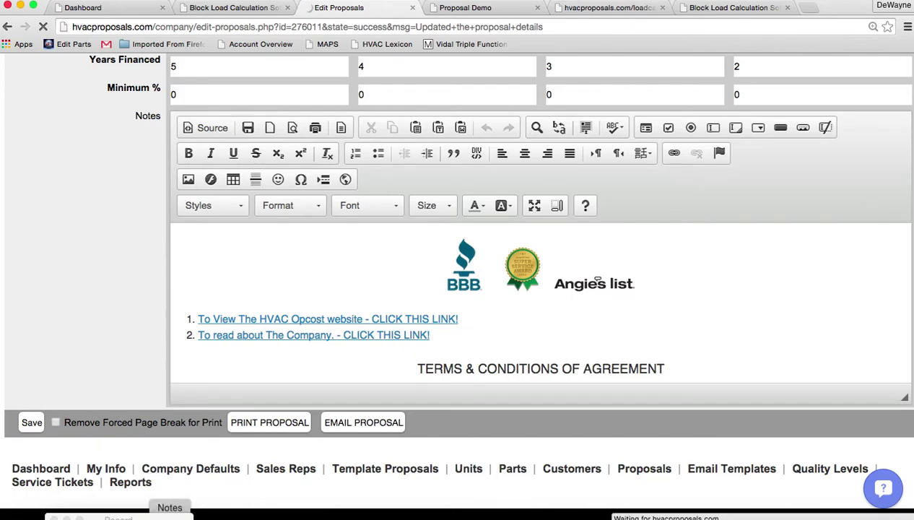
scroll(145, 281, "down", 4)
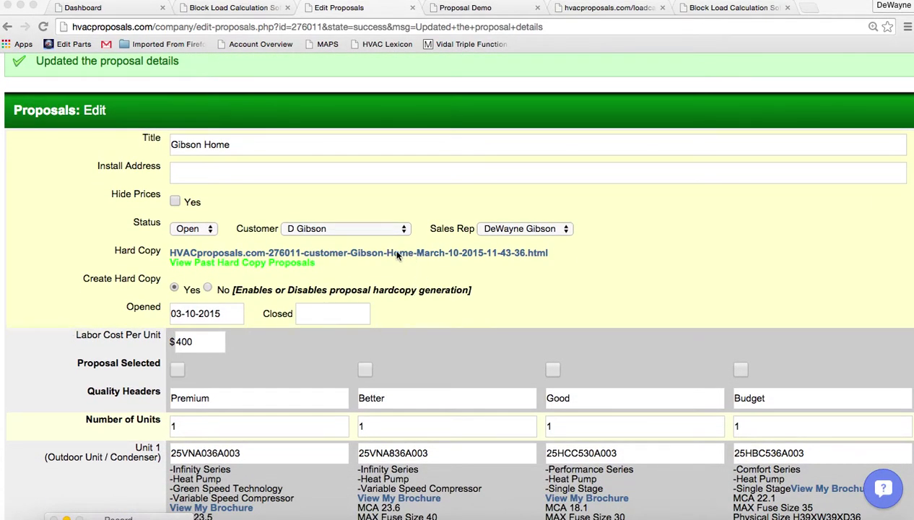
Open the hard copy and highlight the Premium incentives and net investment.
left_click(396, 253)
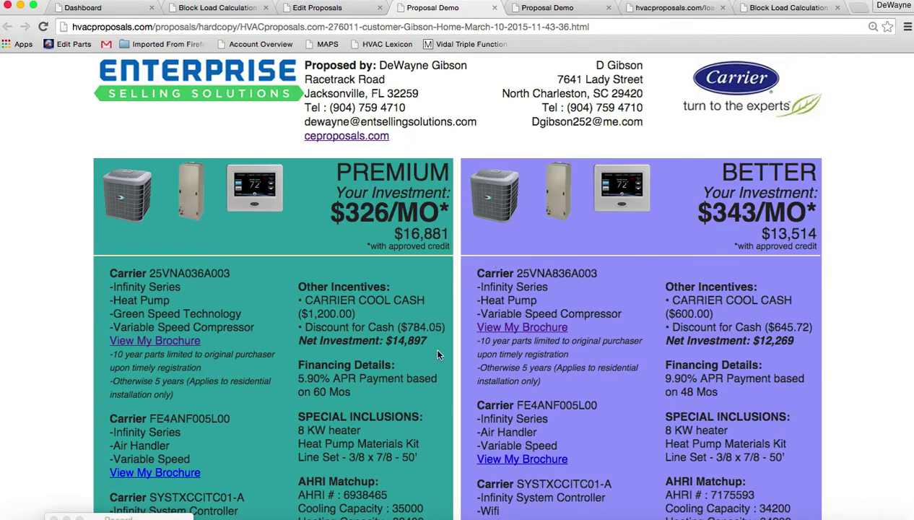
scroll(433, 350, "down", 3)
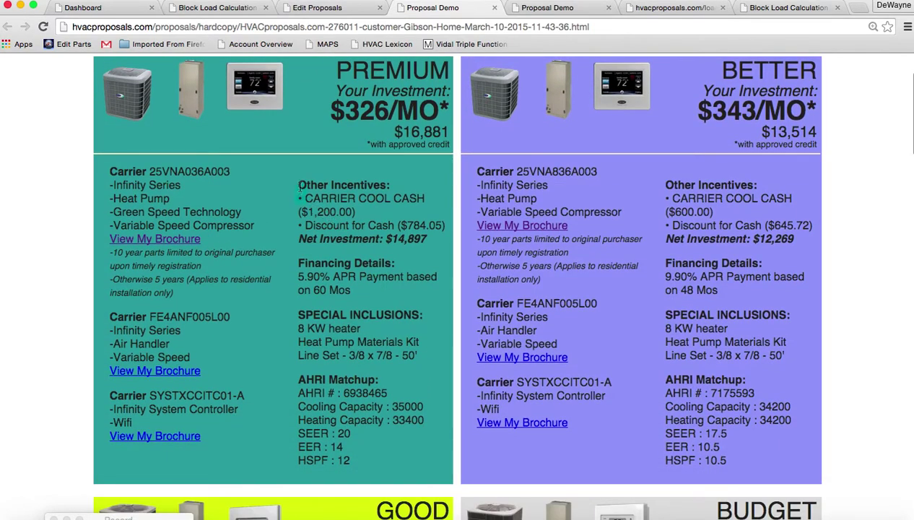
left_click_drag(298, 184, 417, 251)
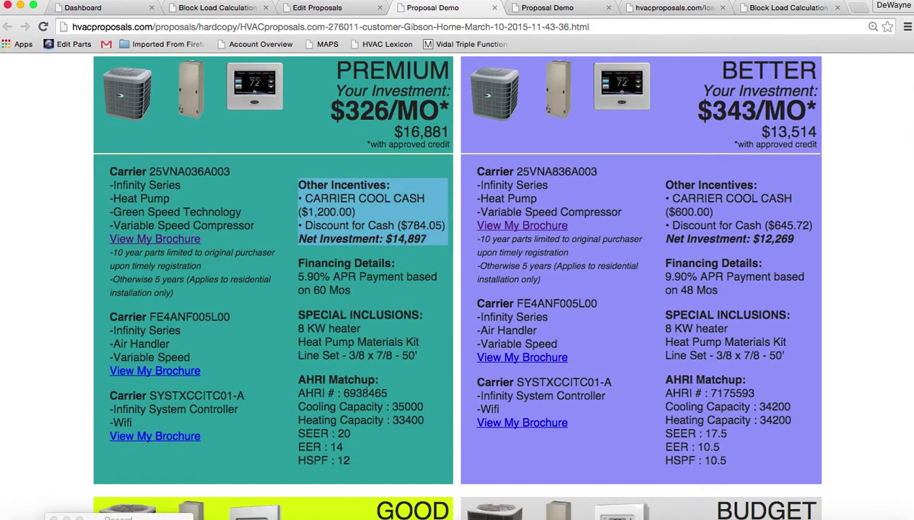
left_click_drag(297, 381, 367, 463)
Scroll through the hard copy, highlighting the included services list and upgrade options.
scroll(367, 464, "down", 1)
scroll(367, 463, "down", 10)
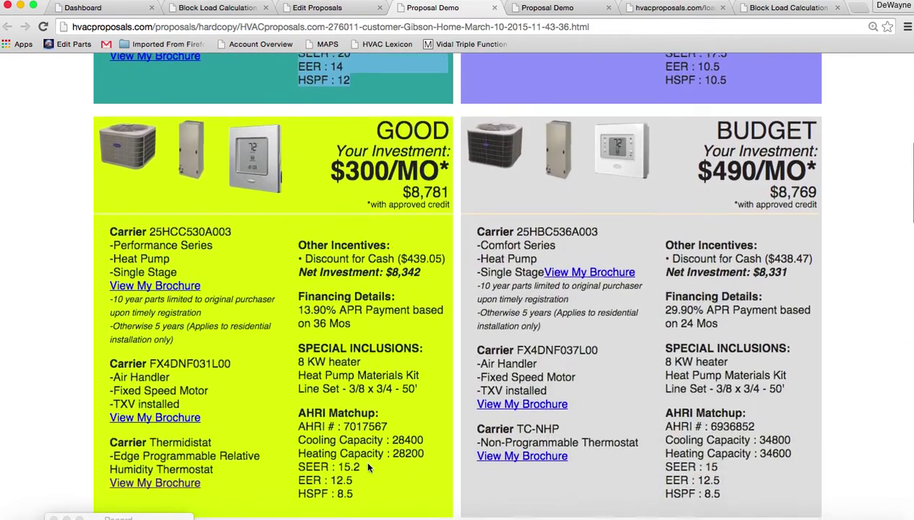
scroll(368, 467, "down", 4)
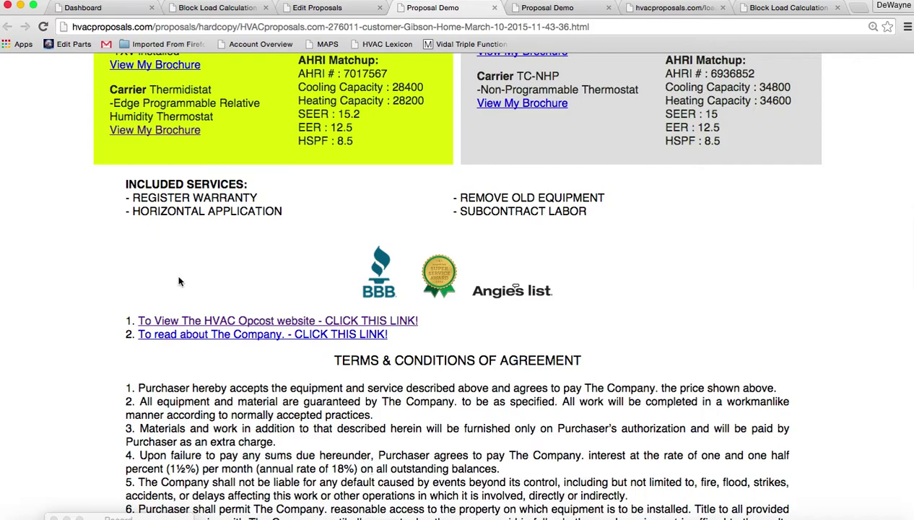
left_click_drag(134, 195, 503, 222)
scroll(431, 443, "down", 15)
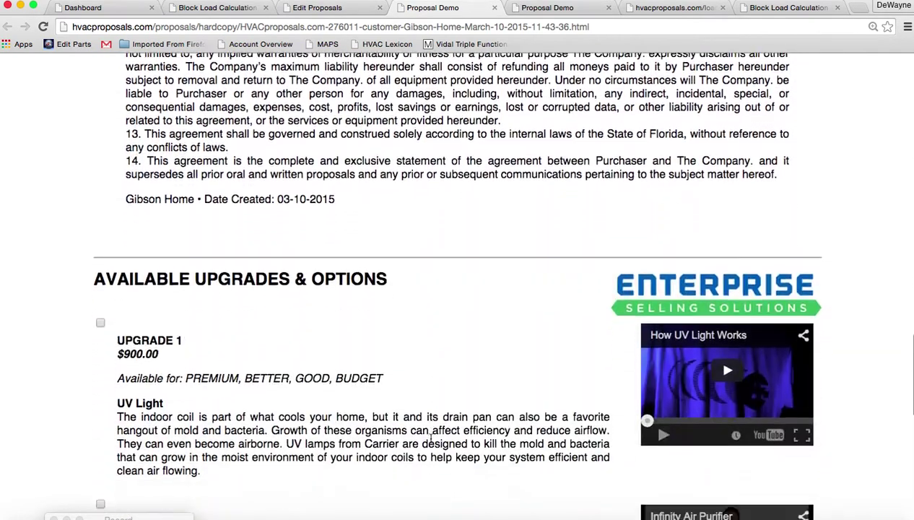
scroll(430, 443, "down", 3)
scroll(431, 442, "up", 2)
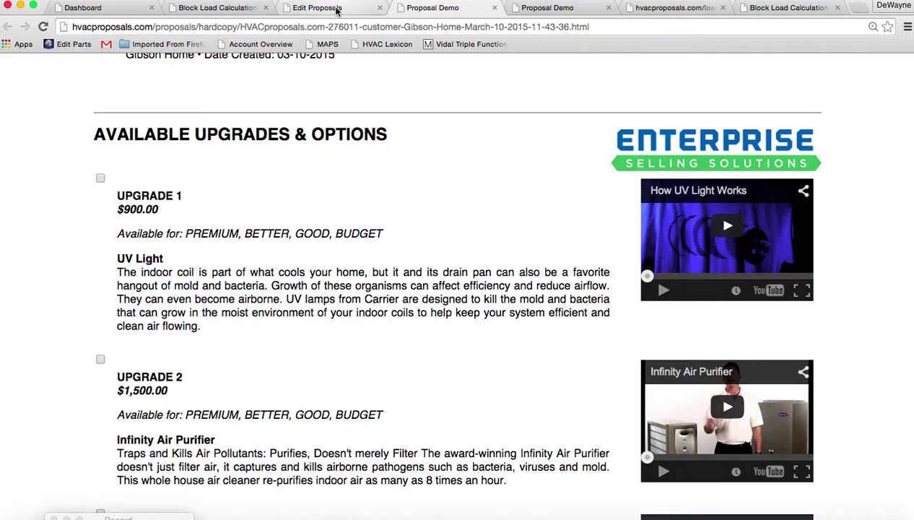
Start emailing the proposal with the customer and sales rep as recipients.
left_click(336, 8)
scroll(81, 274, "down", 15)
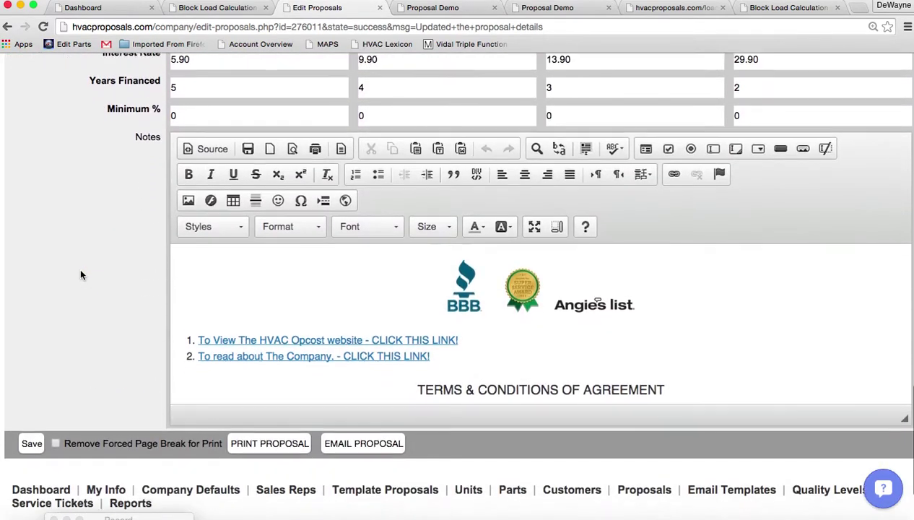
scroll(81, 274, "down", 3)
left_click(363, 345)
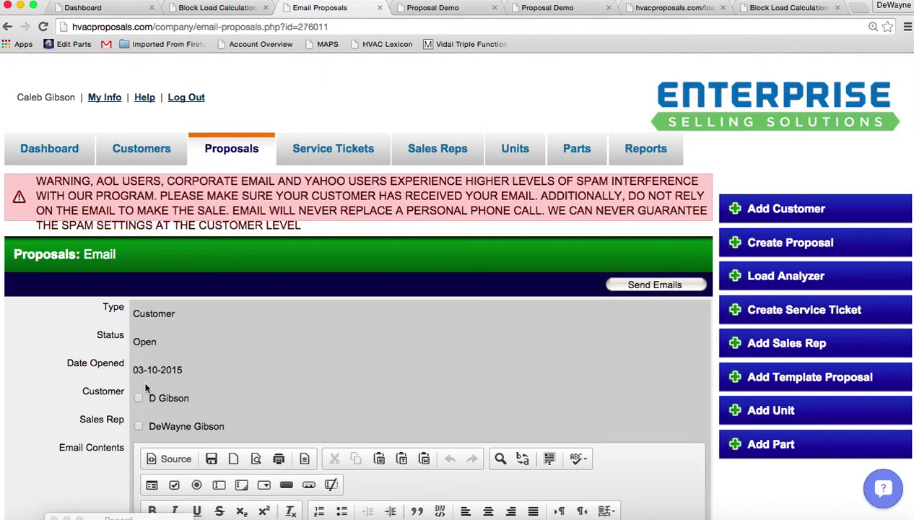
left_click(138, 398)
left_click(138, 426)
Add 'Thank you for having me out to your hom' atop the body, delete the test line, and send.
scroll(340, 343, "down", 5)
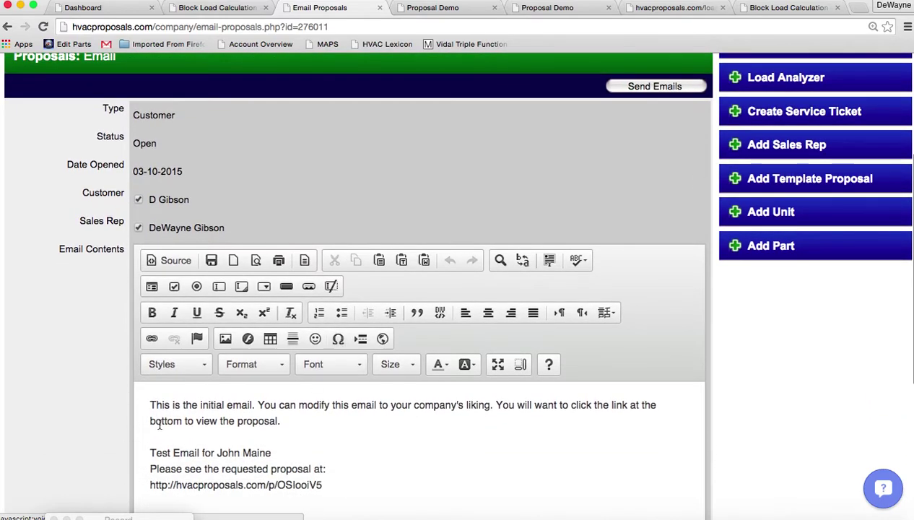
left_click(151, 404)
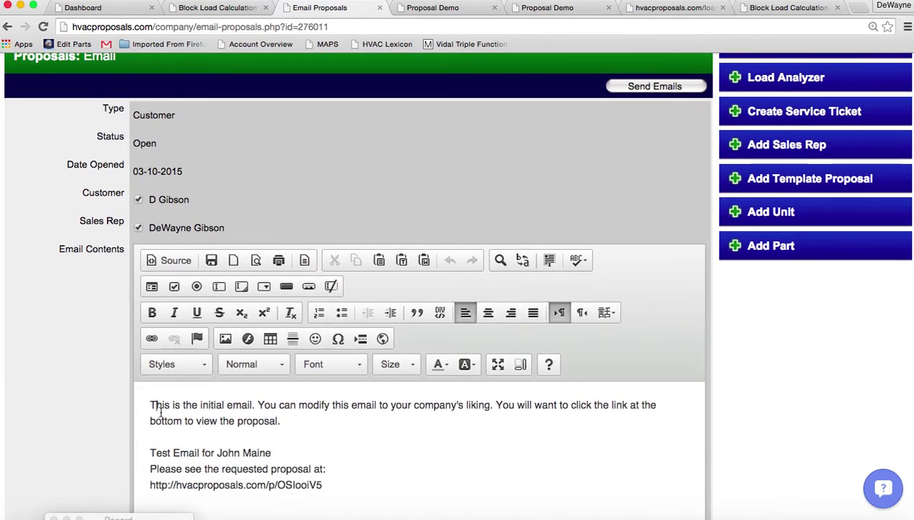
key("Return")
key("Return")
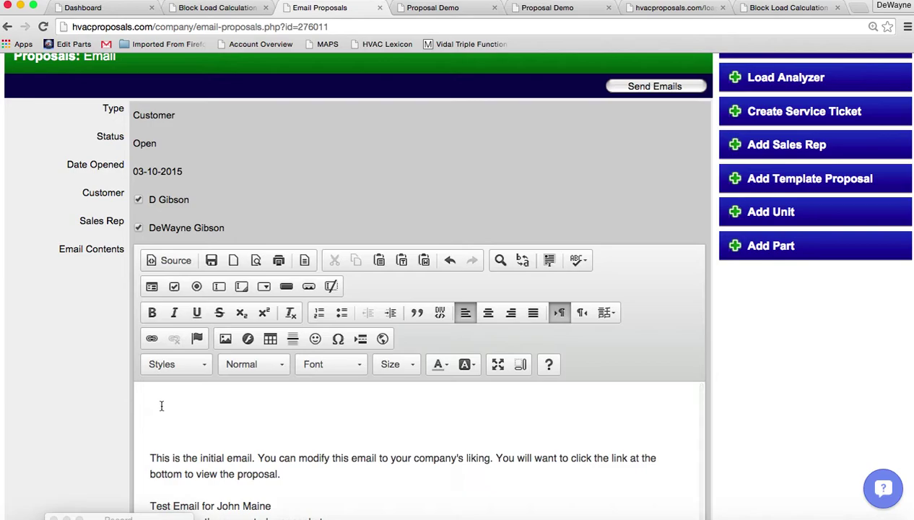
type("Thank you for having me out to your home.")
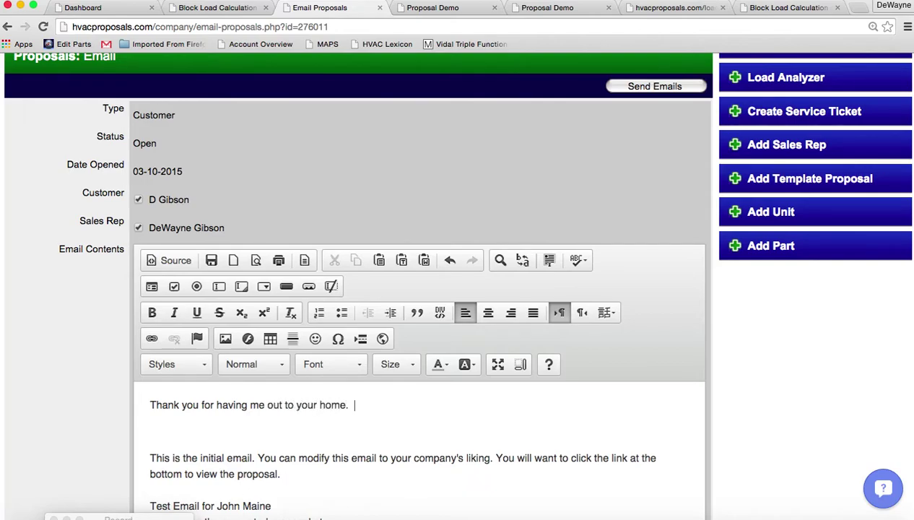
left_click_drag(270, 504, 148, 485)
key("BackSpace")
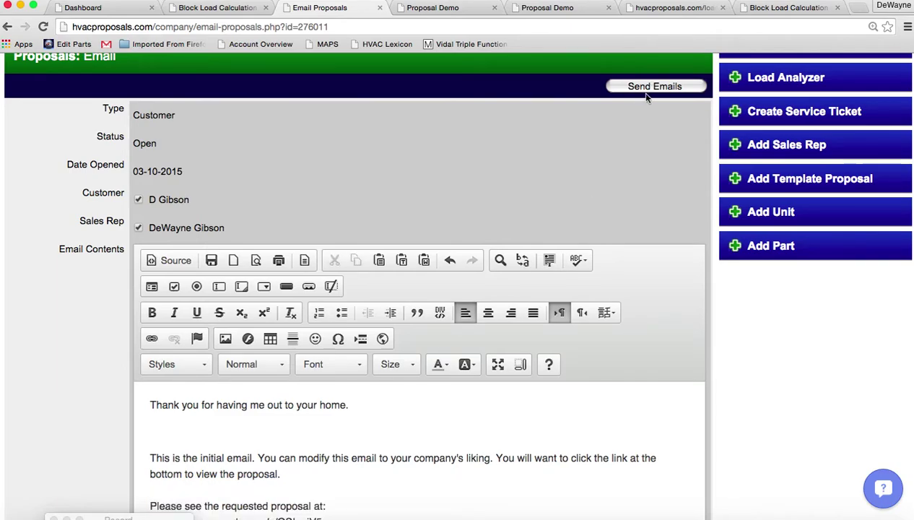
left_click(641, 89)
Go to the proposals list and reopen the customer's proposal for editing.
scroll(533, 92, "down", 2)
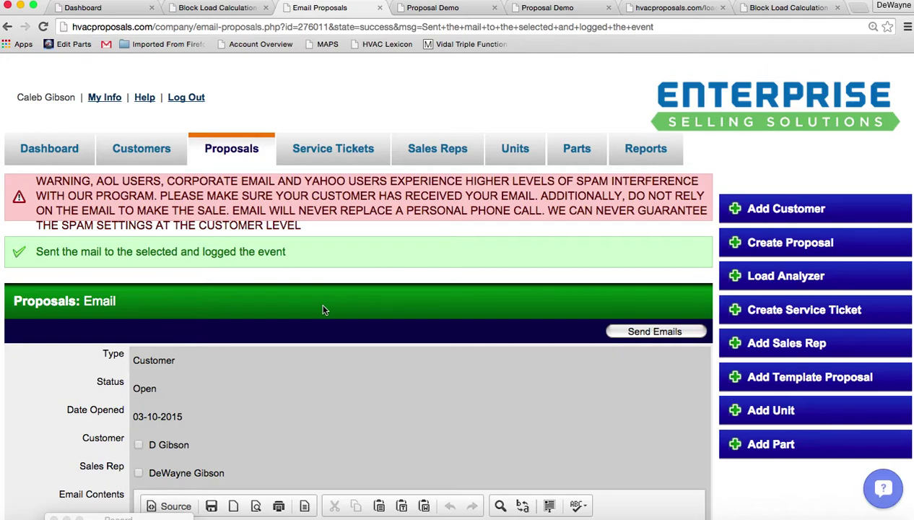
double_click(147, 388)
left_click(234, 150)
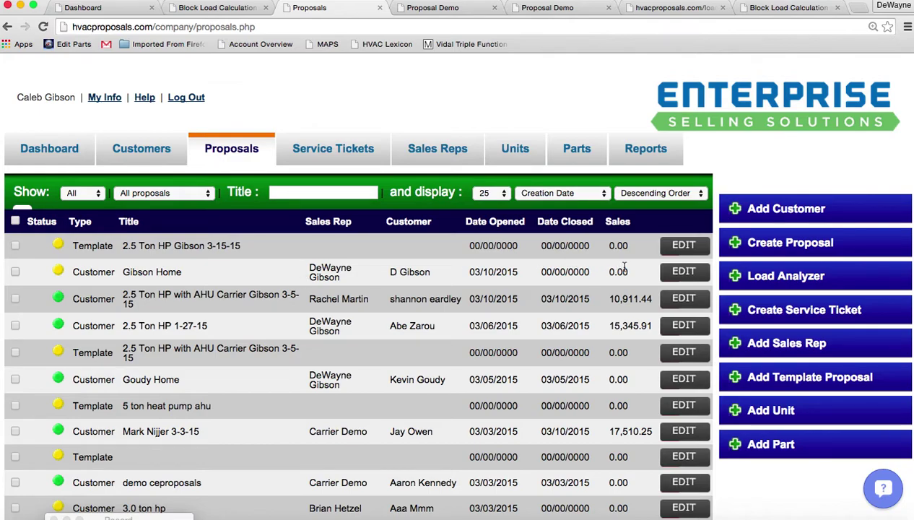
left_click(684, 273)
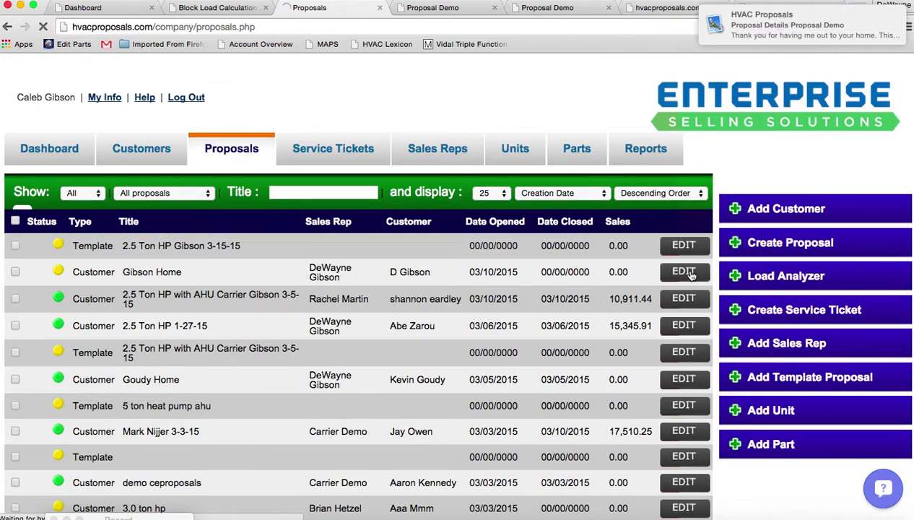
Open the emailed Gibson Home proposal and add the UV Light and Infinity Air Purifier upgrades.
left_click(773, 30)
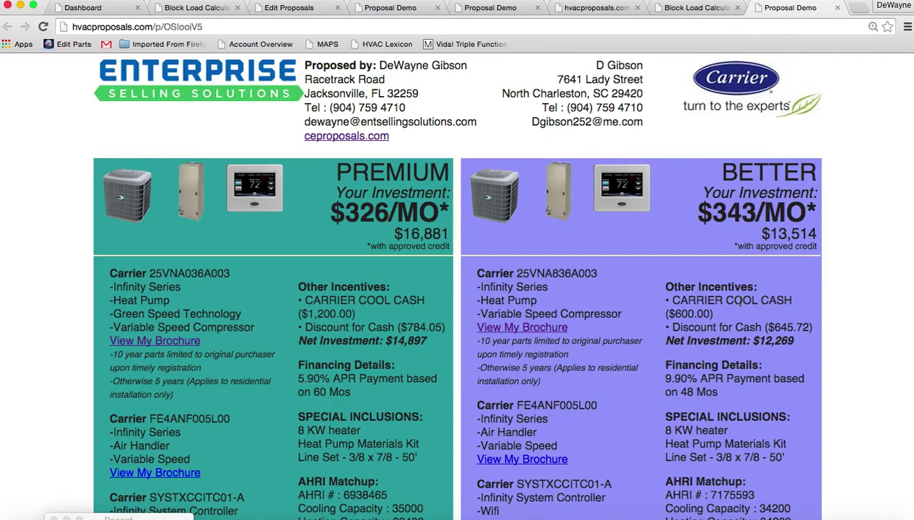
scroll(737, 301, "down", 20)
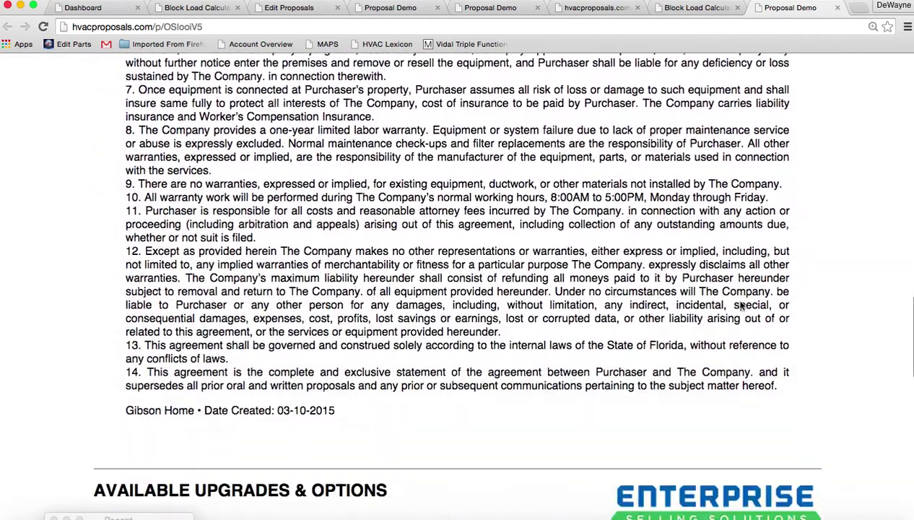
scroll(740, 306, "down", 10)
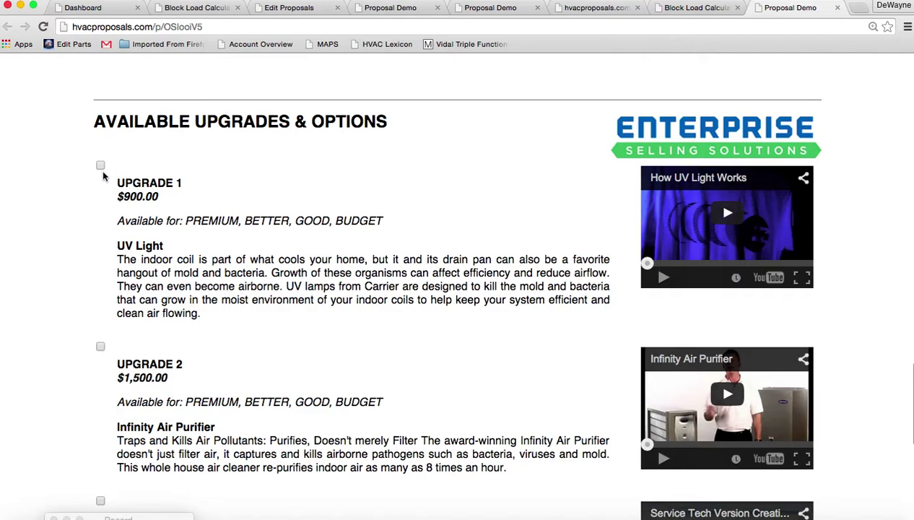
left_click(100, 166)
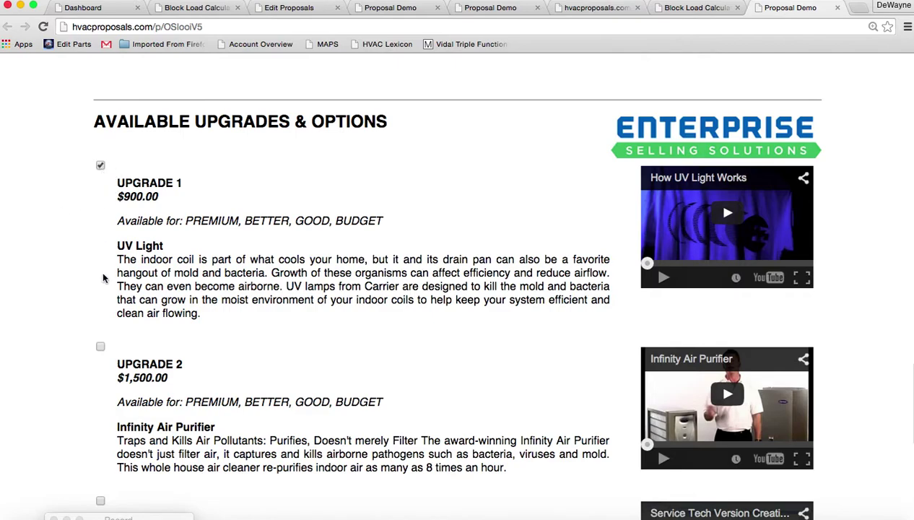
left_click(100, 348)
Select Premium quality, enter the customer's printed name, draw the signature, and accept.
scroll(4, 337, "down", 13)
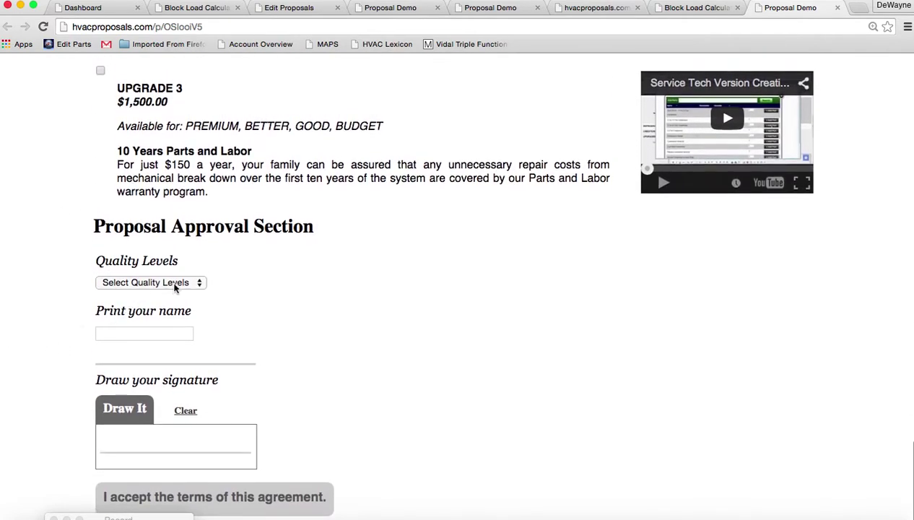
left_click(175, 287)
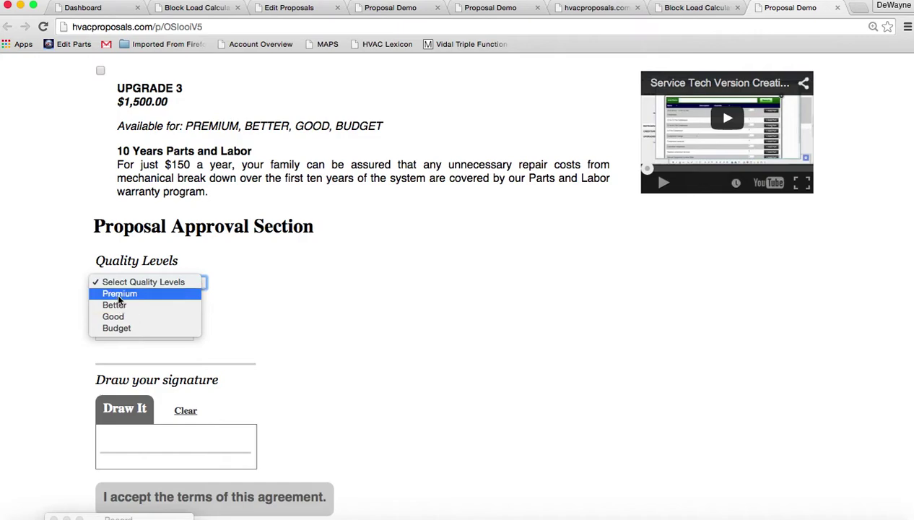
left_click(120, 293)
left_click(128, 334)
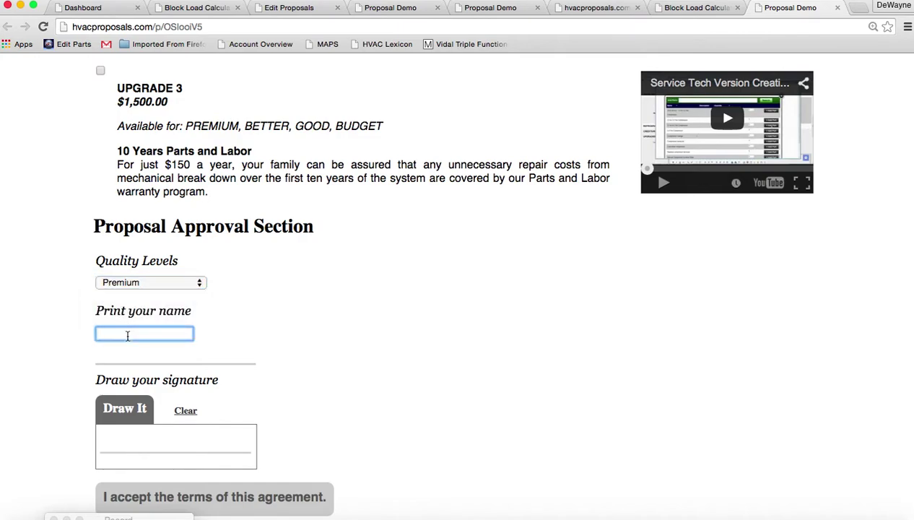
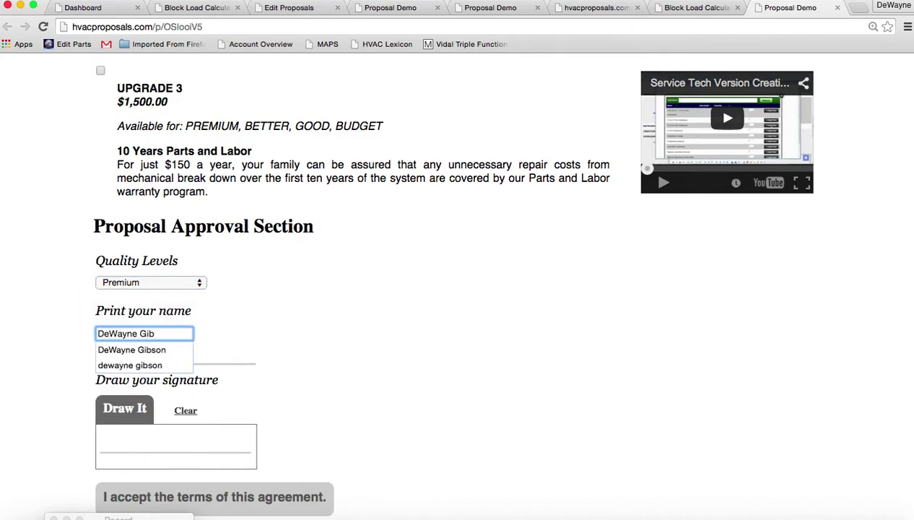
mouse_move(124, 445)
left_mouse_down()
mouse_move(129, 454)
mouse_move(148, 438)
mouse_move(209, 442)
left_mouse_up()
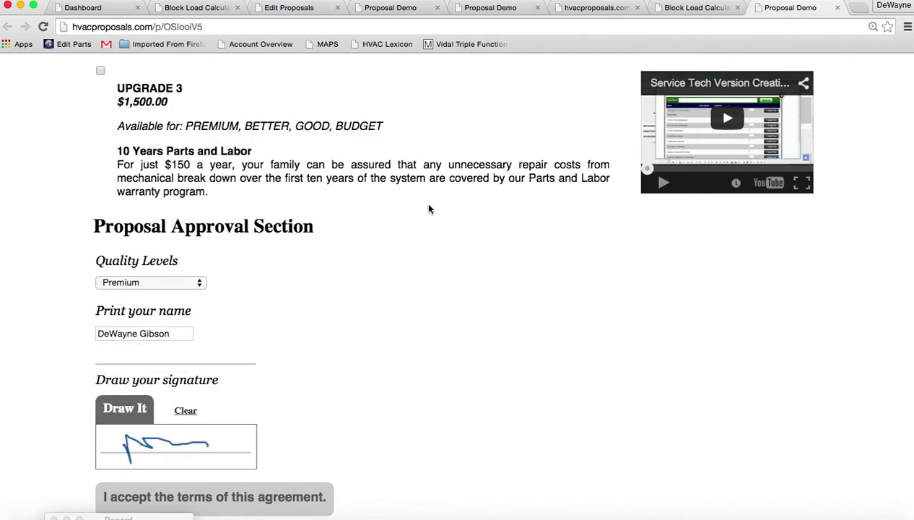
scroll(457, 320, "down", 2)
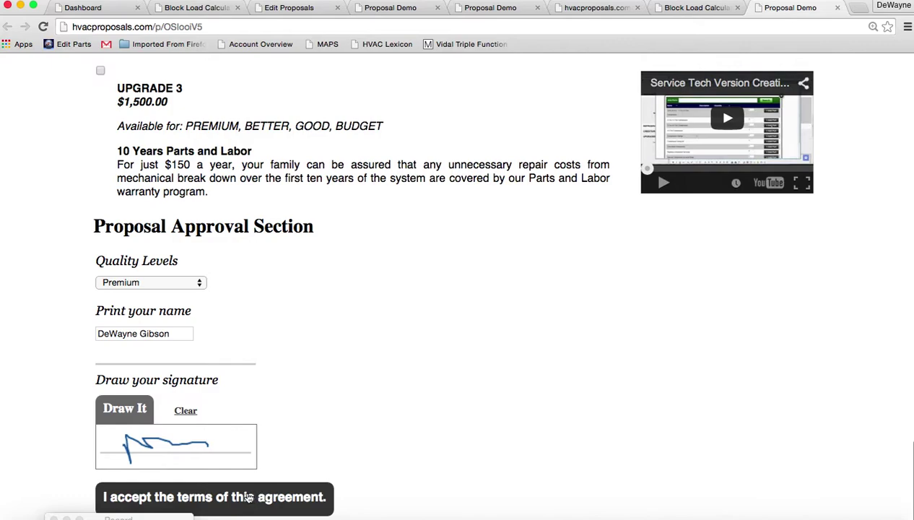
left_click(242, 496)
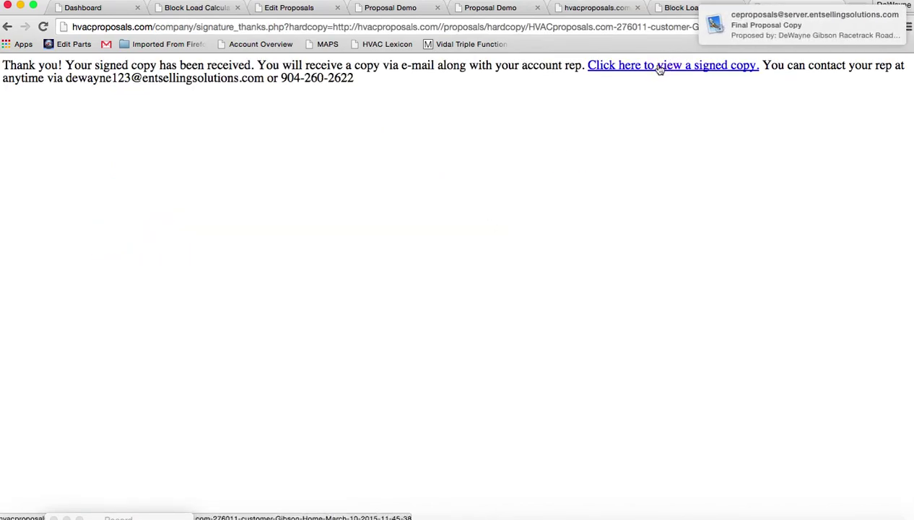
Check the signed copy lists Premium at $19,281 with both upgrades, then switch to Mail.
left_click(659, 66)
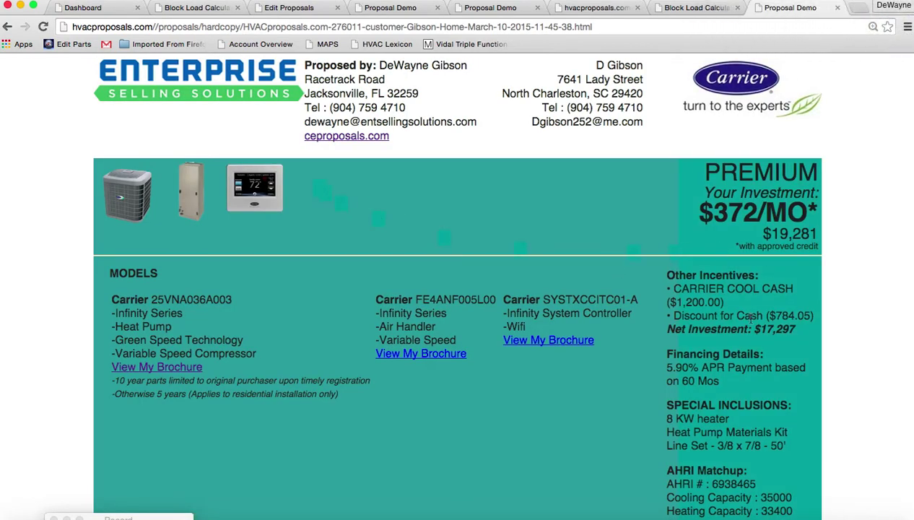
scroll(751, 316, "down", 20)
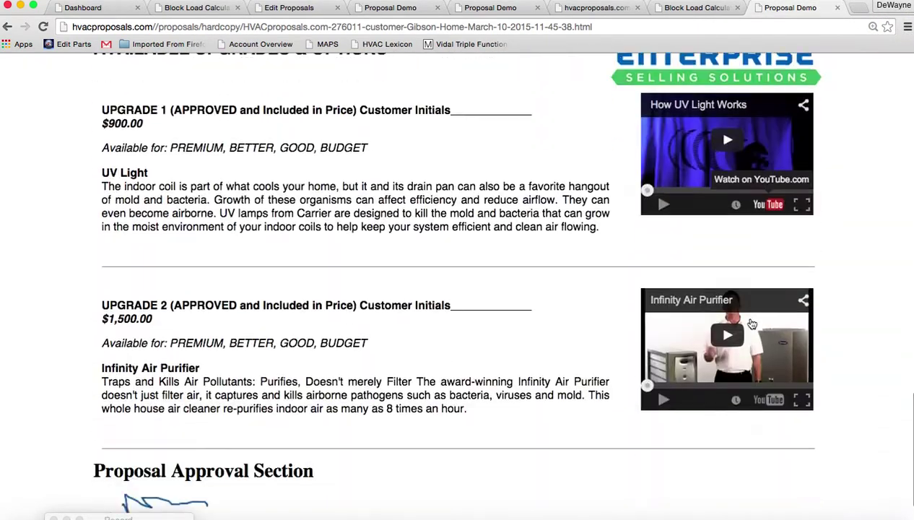
scroll(751, 324, "down", 2)
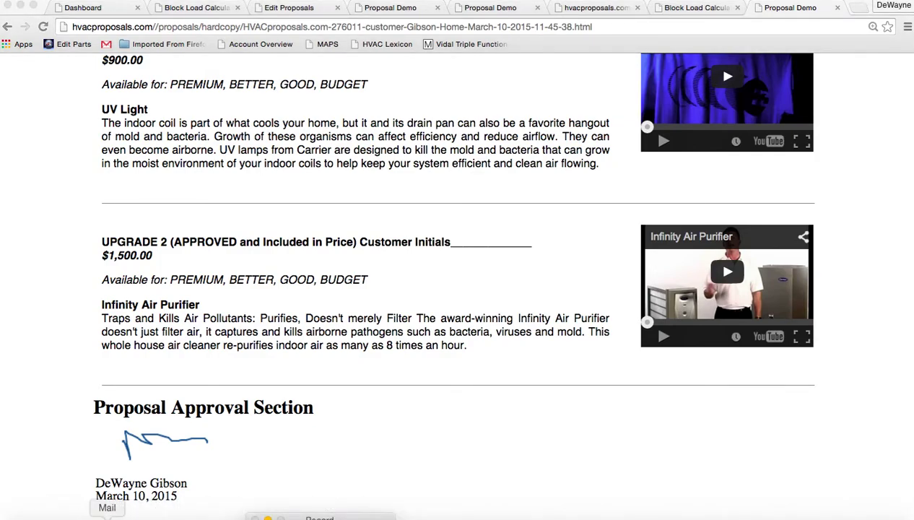
left_click(107, 516)
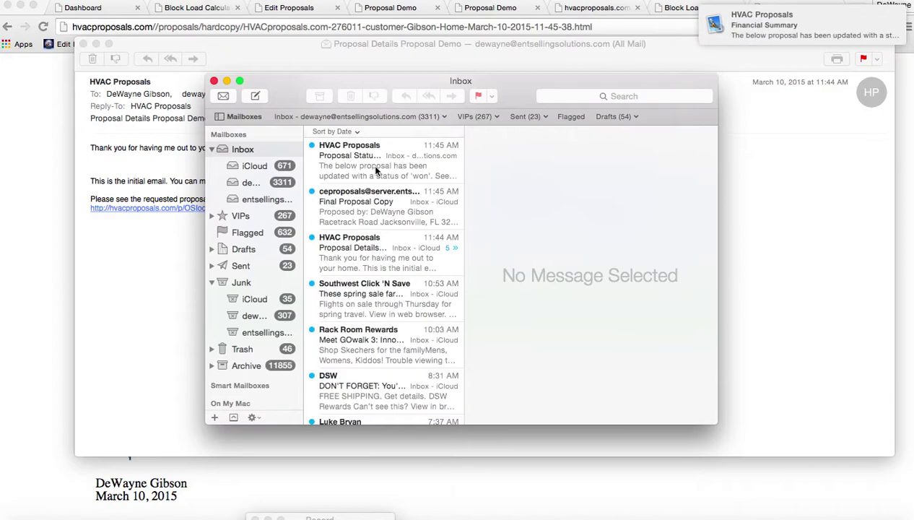
Preview the Proposal Status Changed to Won and Final Proposal Copy emails.
left_click(376, 171)
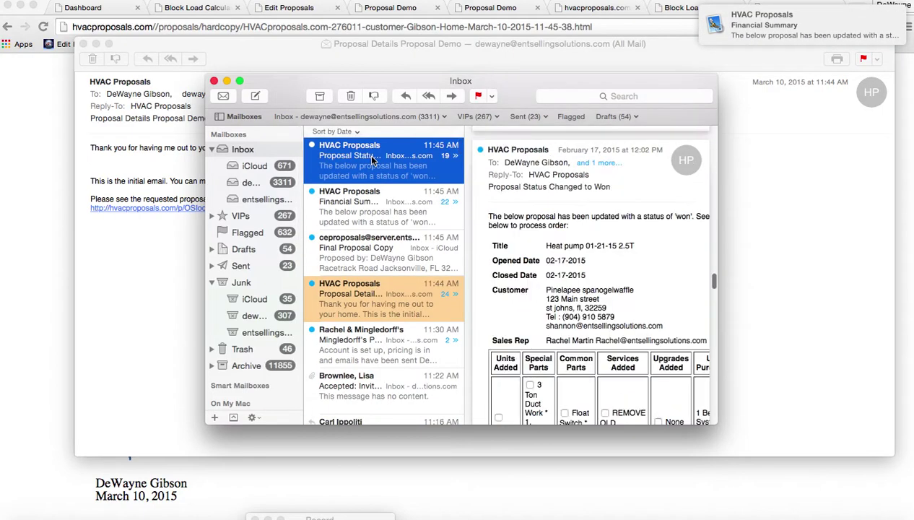
left_click(372, 248)
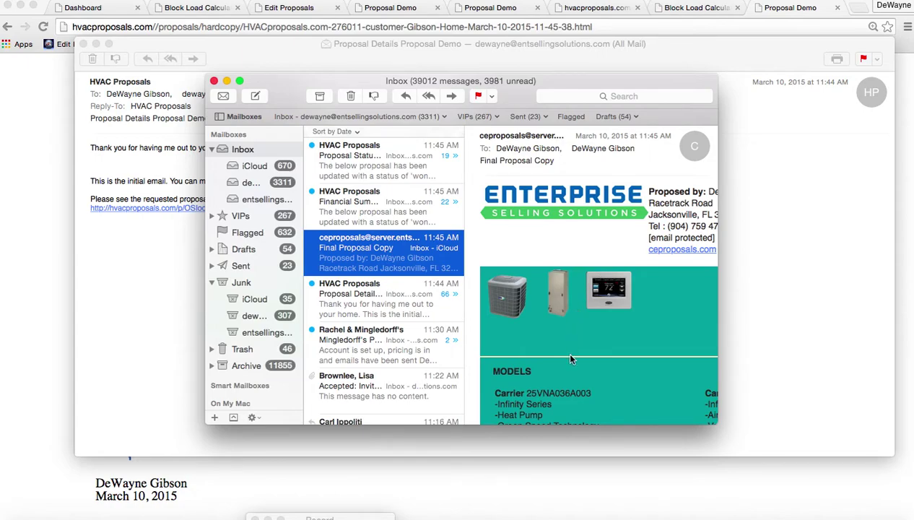
left_click(359, 166)
Read through the Financial Summary email with Mail in full screen.
left_click(357, 200)
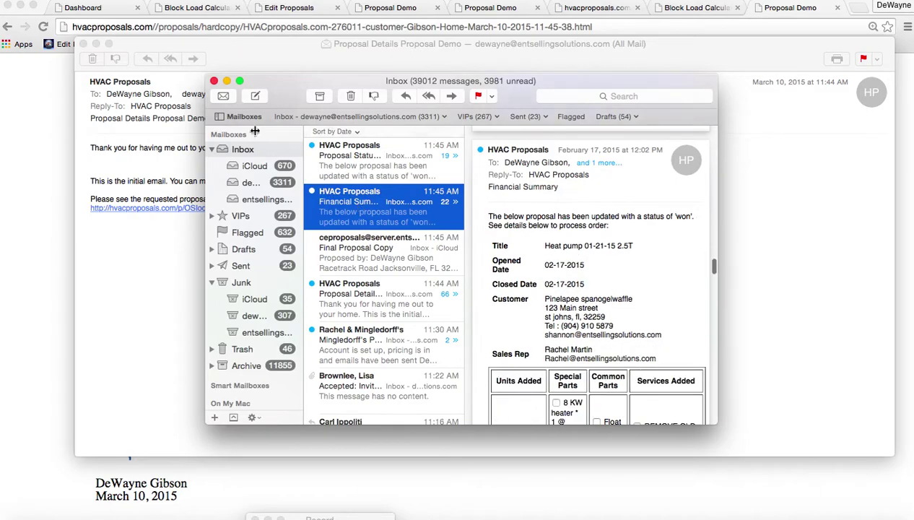
left_click(241, 83)
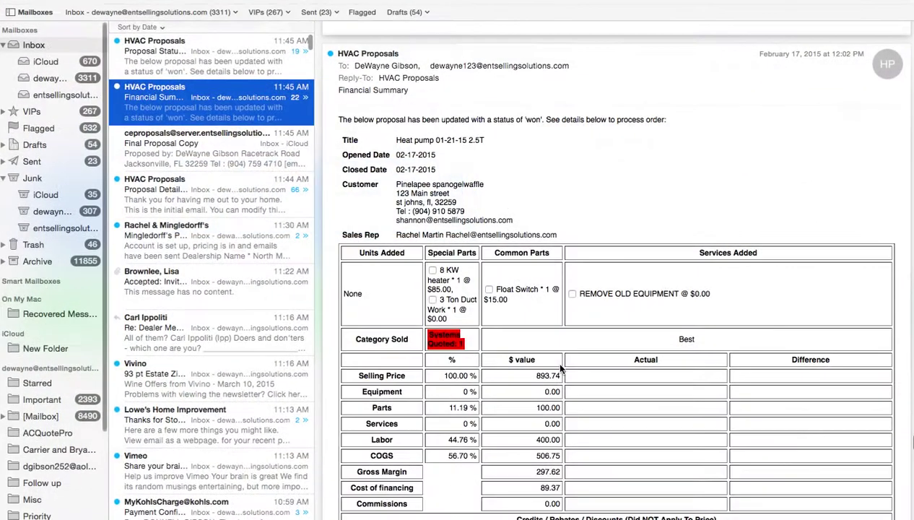
scroll(556, 429, "down", 2)
scroll(555, 429, "down", 15)
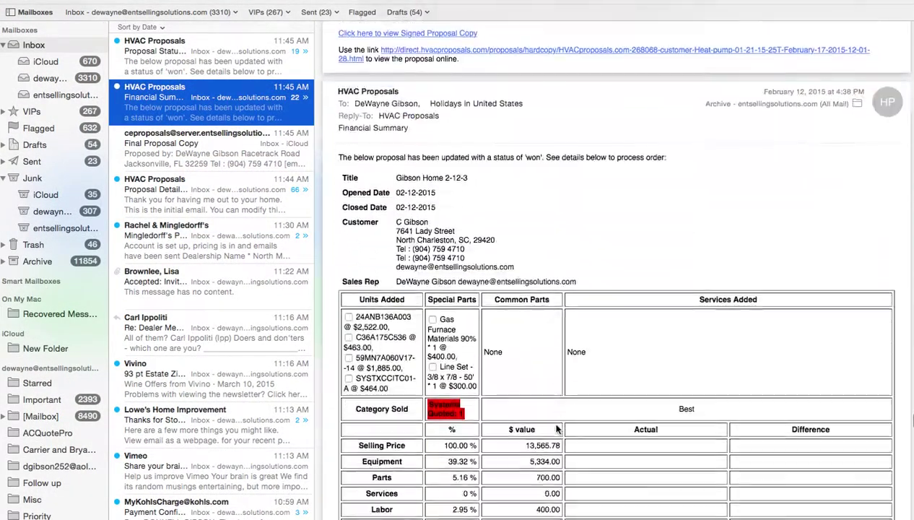
scroll(556, 429, "down", 10)
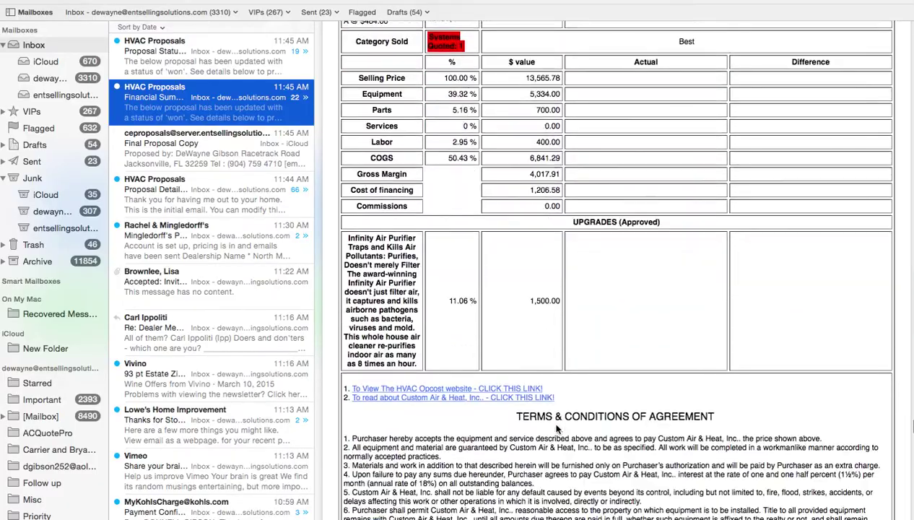
scroll(556, 430, "up", 6)
scroll(556, 430, "up", 1)
scroll(556, 429, "down", 10)
scroll(557, 427, "down", 15)
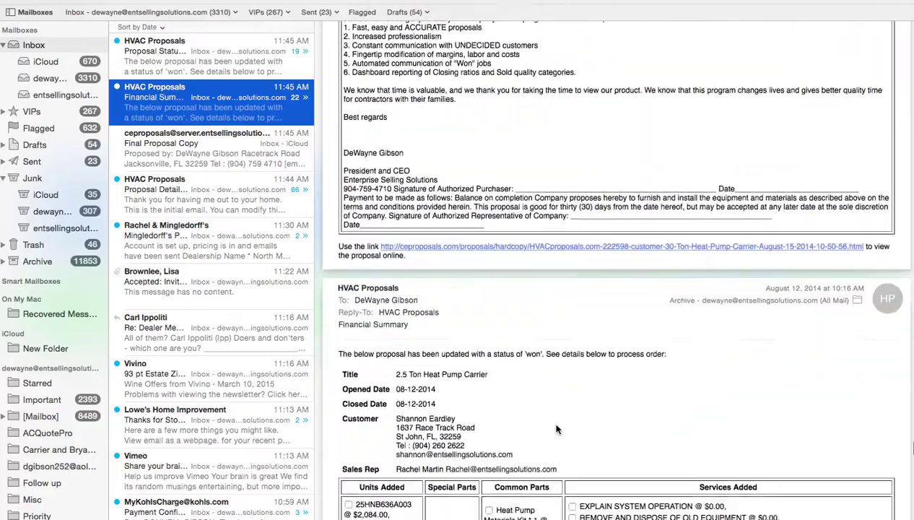
scroll(556, 428, "down", 15)
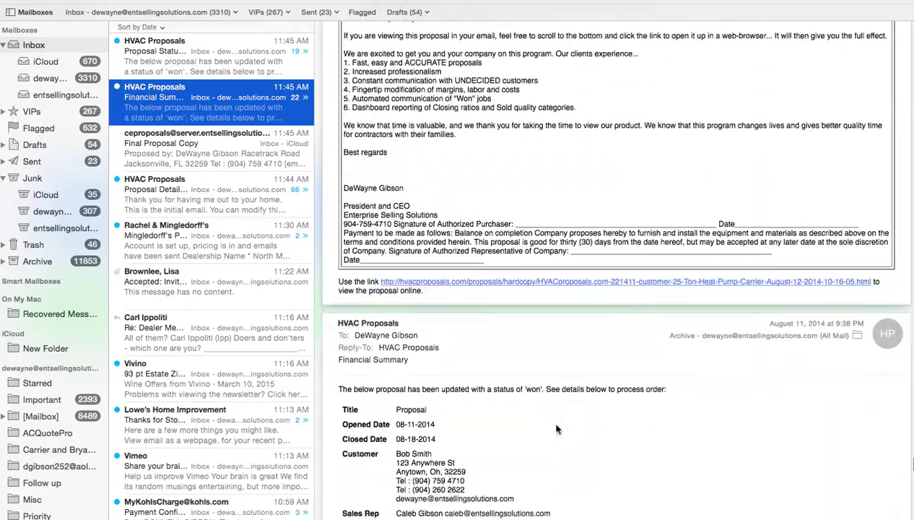
scroll(556, 428, "down", 15)
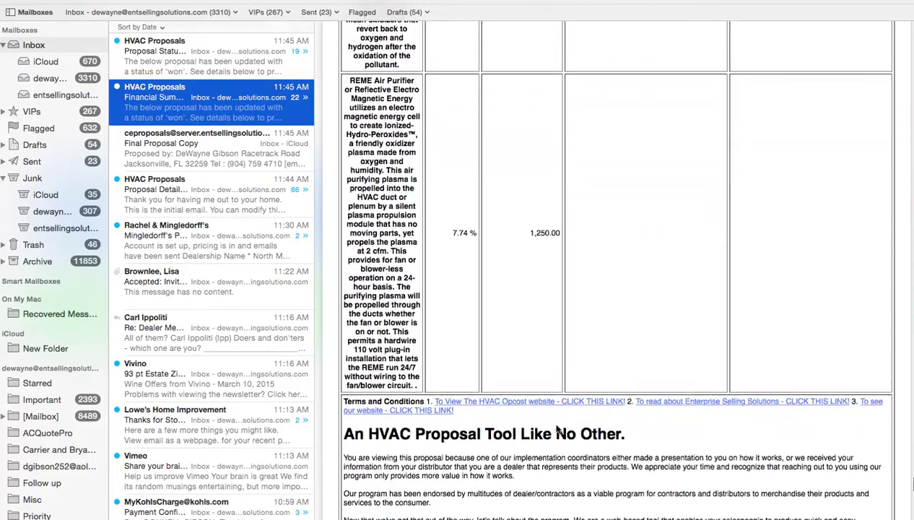
scroll(557, 428, "down", 8)
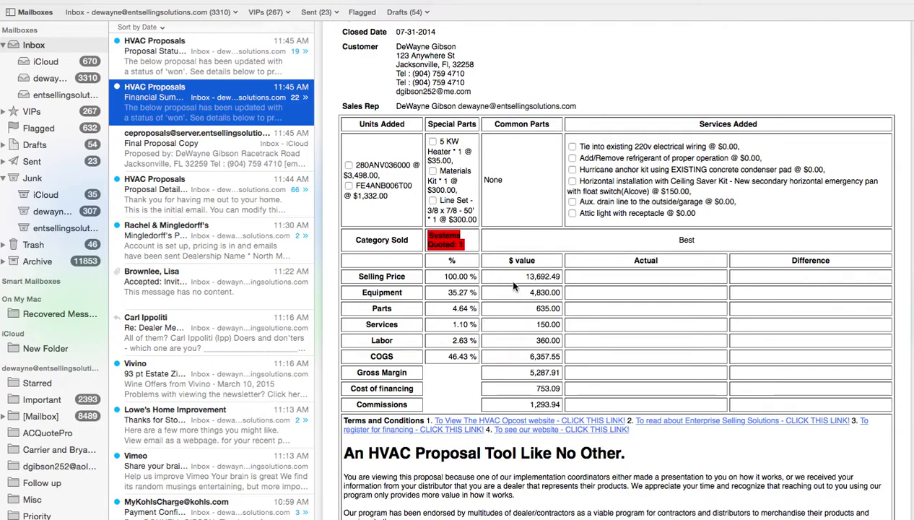
scroll(234, 213, "up", 2)
Recheck the Won status email for Gibson Home 2-12-3, then leave full screen.
left_click(194, 70)
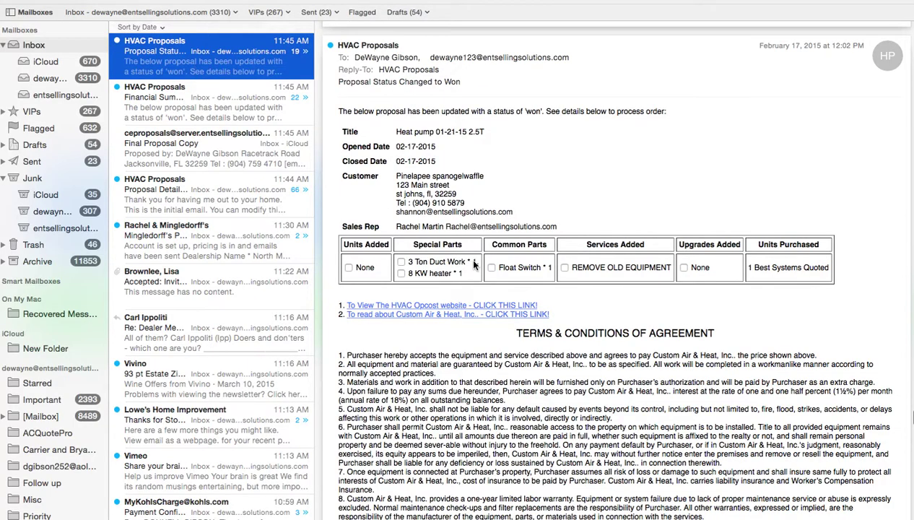
scroll(614, 288, "down", 10)
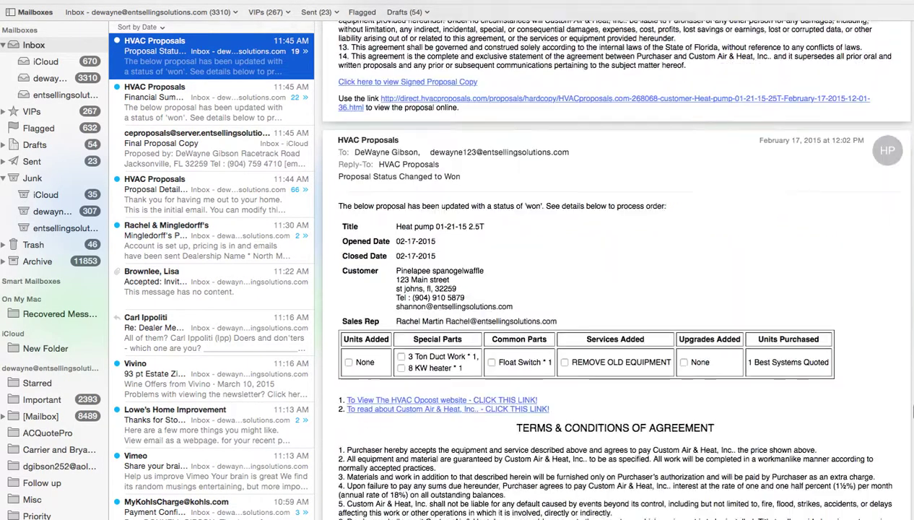
scroll(613, 288, "down", 5)
scroll(613, 288, "up", 1)
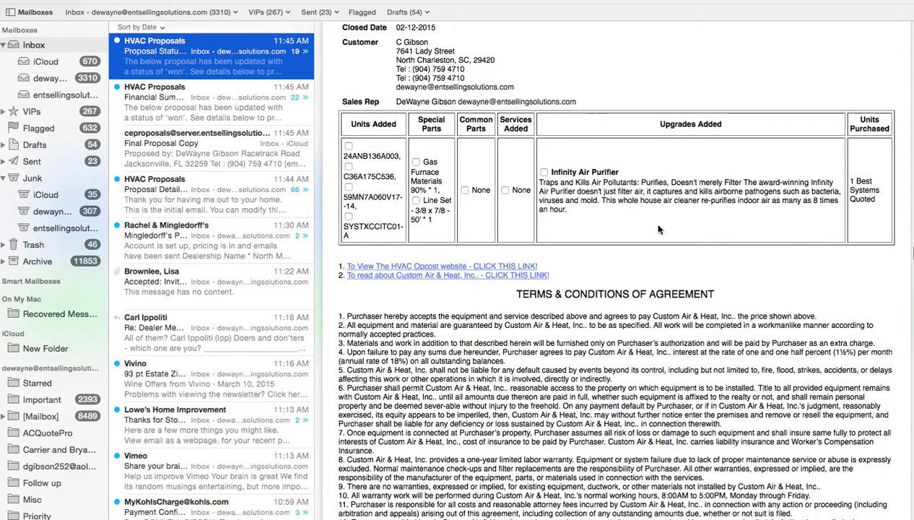
mouse_move(30, 2)
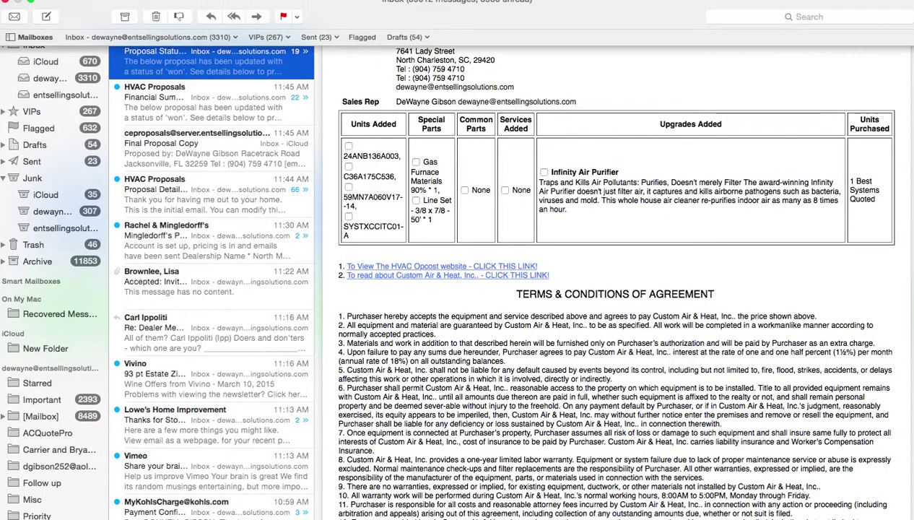
left_click(30, 2)
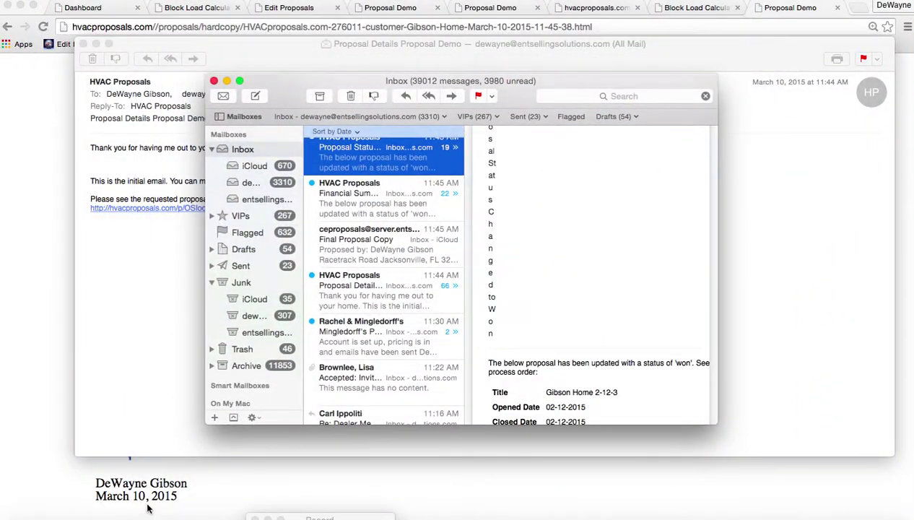
Return to Chrome and move across the open tabs to the Edit Proposals form.
left_click(65, 517)
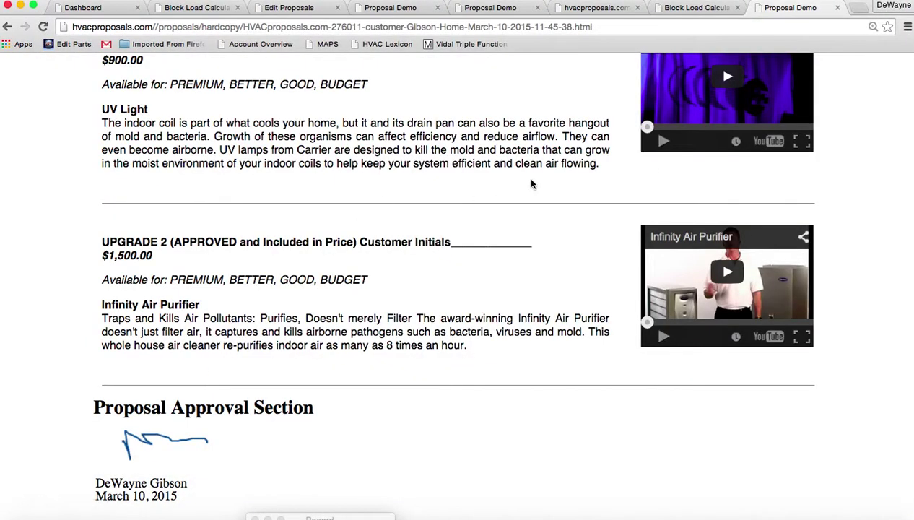
scroll(531, 184, "up", 15)
scroll(531, 184, "up", 10)
scroll(531, 174, "down", 2)
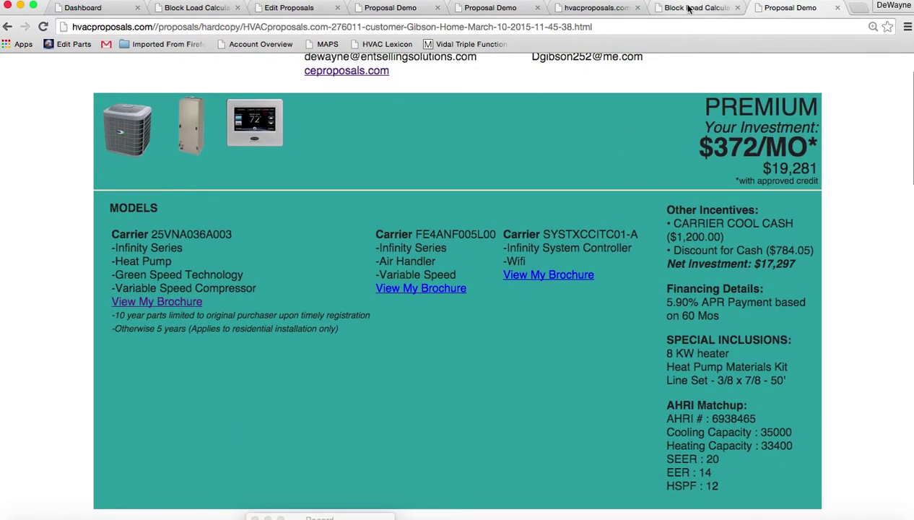
left_click(575, 9)
left_click(500, 8)
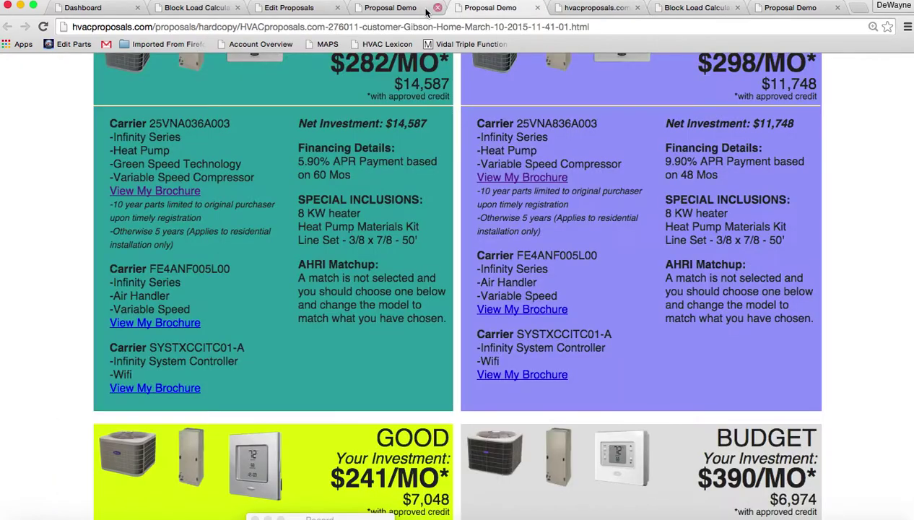
left_click(390, 8)
left_click(316, 8)
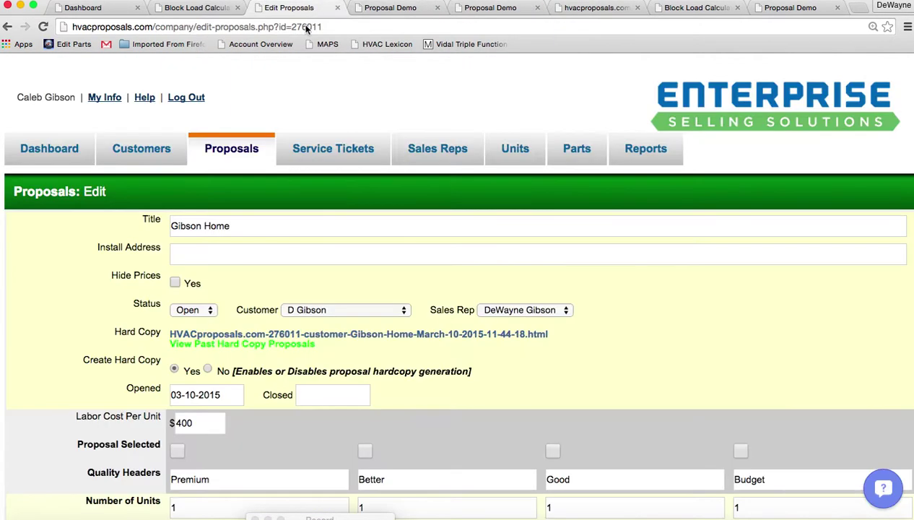
Open Proposals and log back in with the saved username to reach the dashboard.
left_click(246, 147)
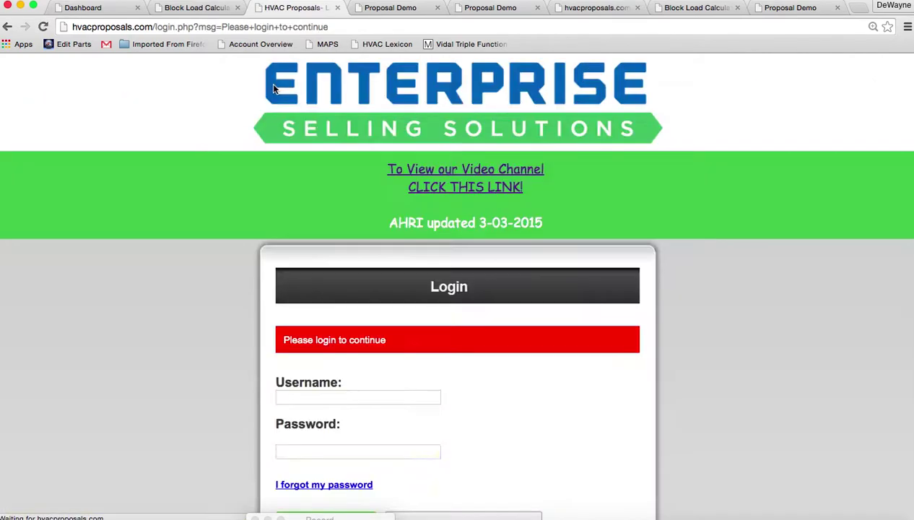
left_click_drag(353, 395, 248, 395)
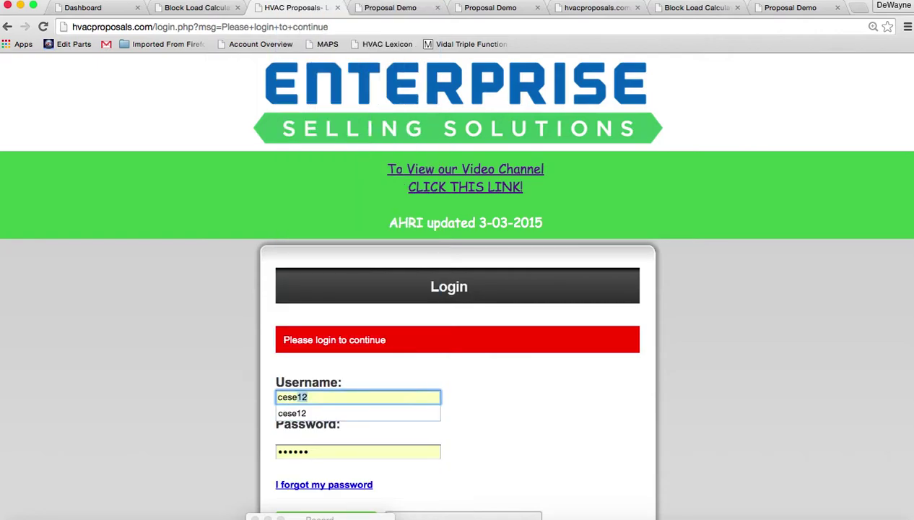
key("Tab")
key("Tab")
key("Tab")
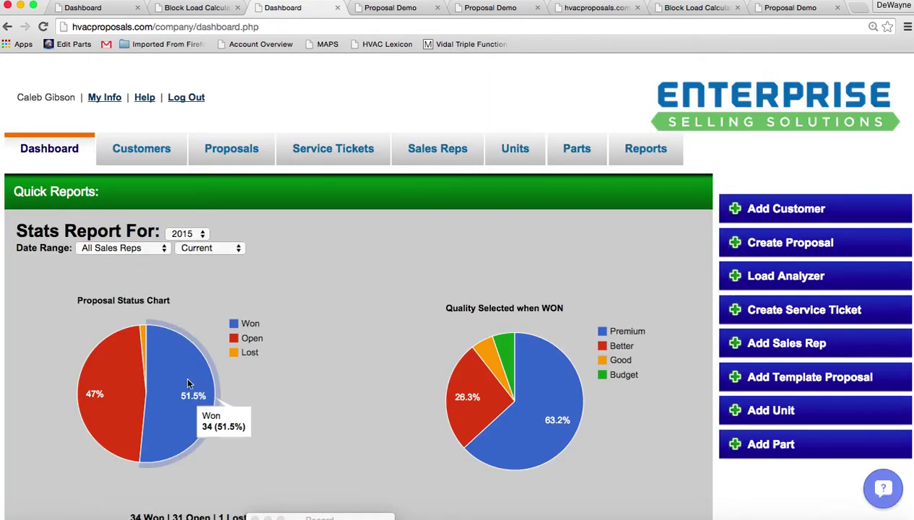
scroll(327, 363, "down", 2)
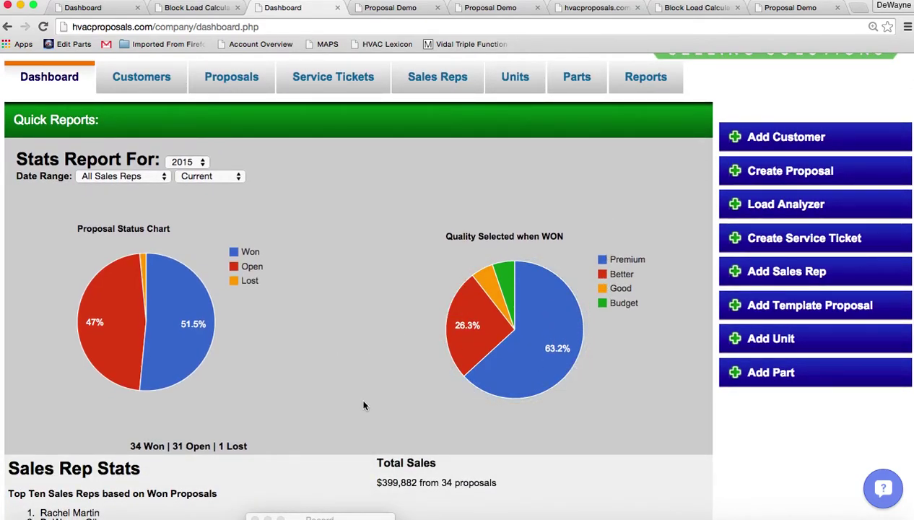
left_click(379, 517)
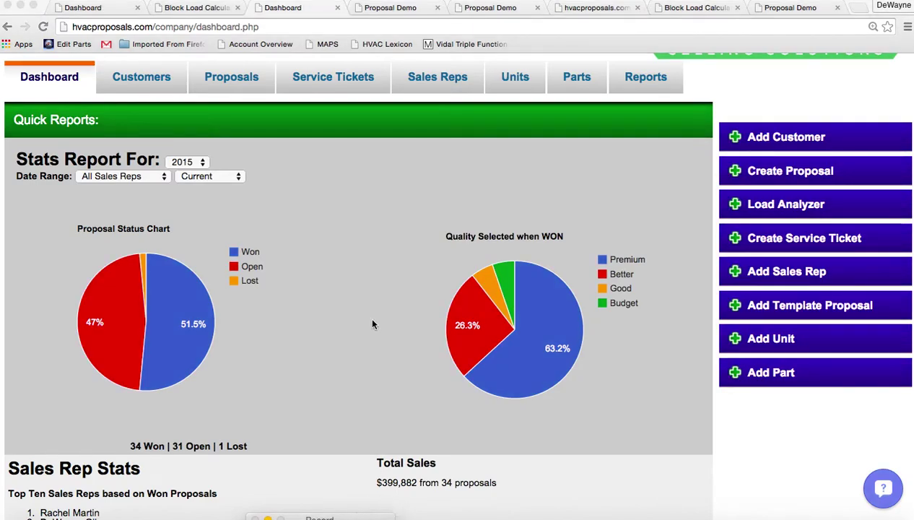